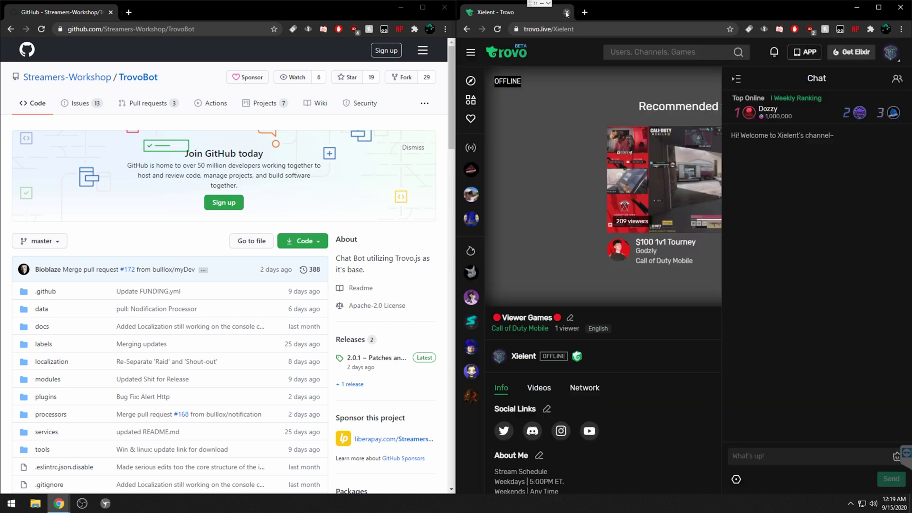
- Close the Node.js tab, save the repository as TrovoBot-master.zip on the Desktop, and close GitHub
left_click(566, 12)
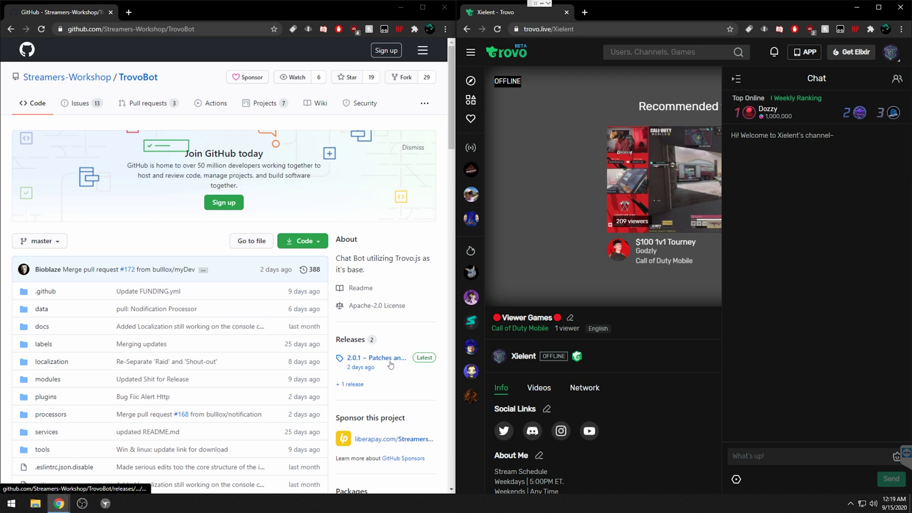
left_click(307, 244)
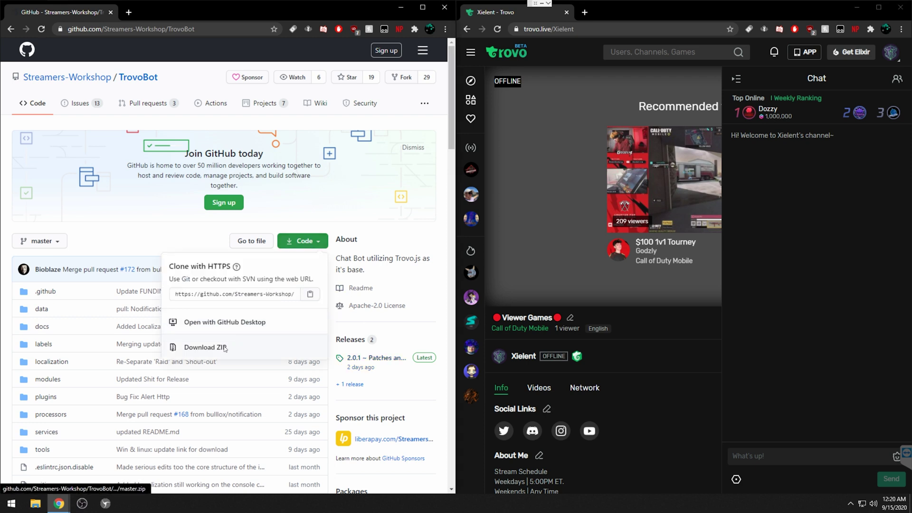
left_click(224, 348)
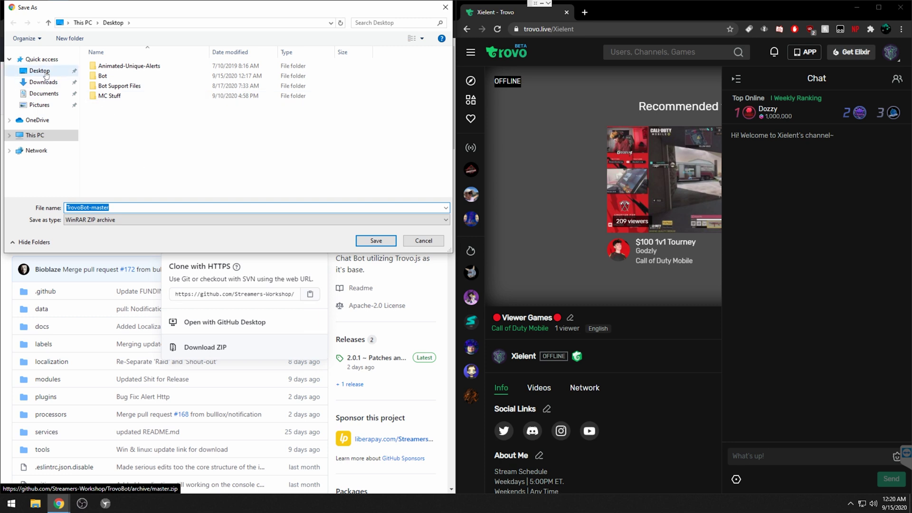
left_click(43, 71)
left_click(377, 240)
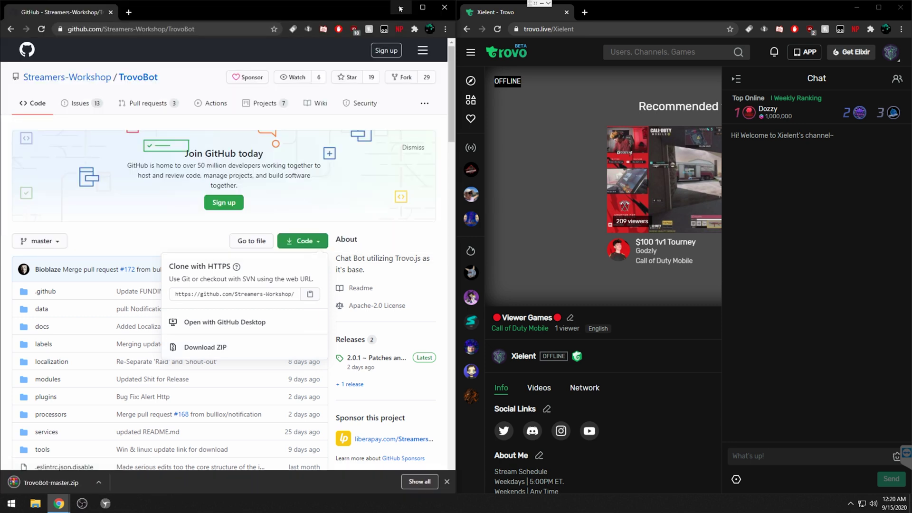
left_click(113, 13)
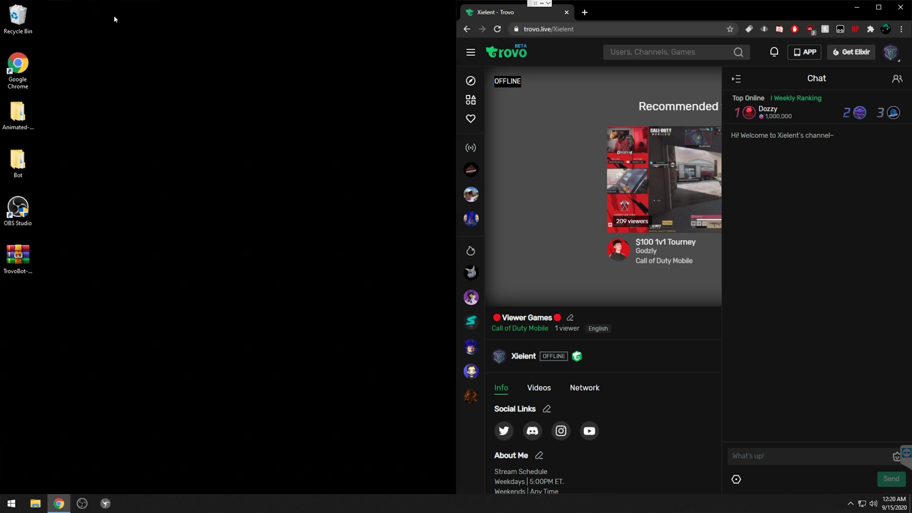
- Extract the TrovoBot-master.zip archive onto the Desktop with Extract Here
left_click(195, 183)
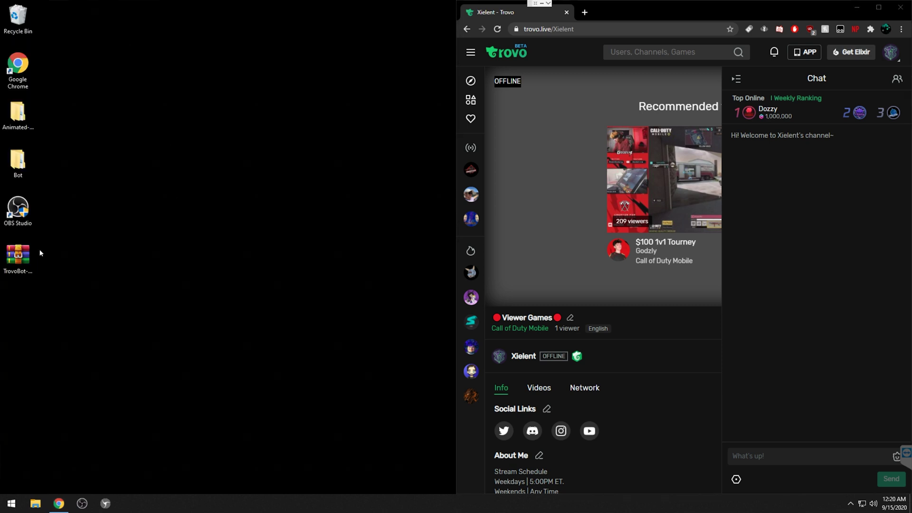
left_click_drag(27, 255, 170, 176)
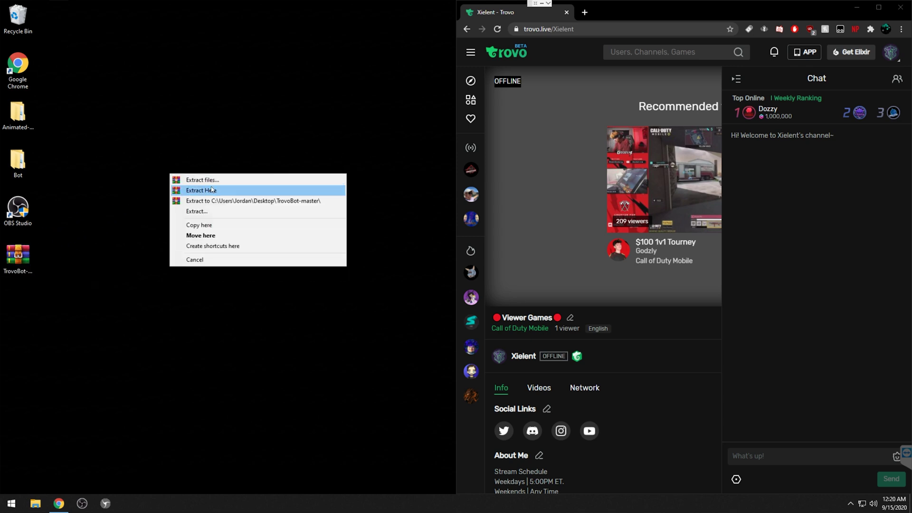
left_click(233, 190)
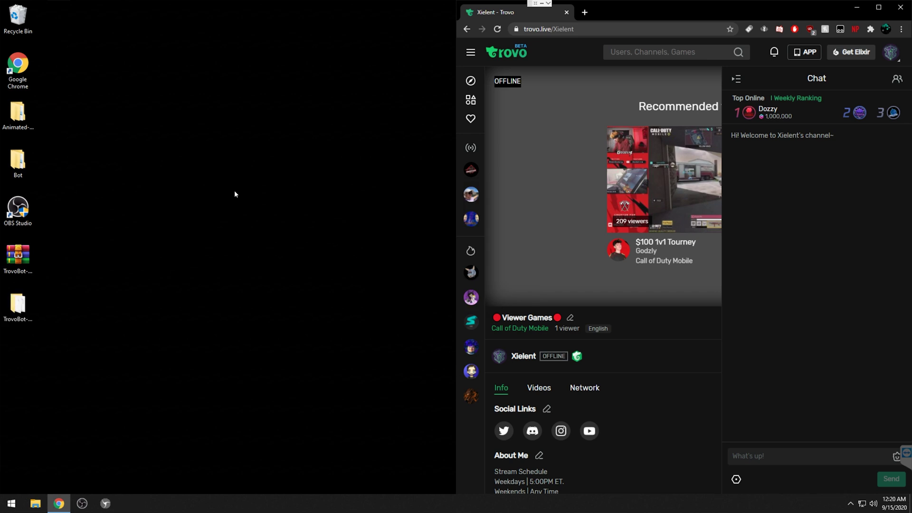
- Check the archive's extraction settings in WinRAR, then close WinRAR without extracting again
double_click(18, 257)
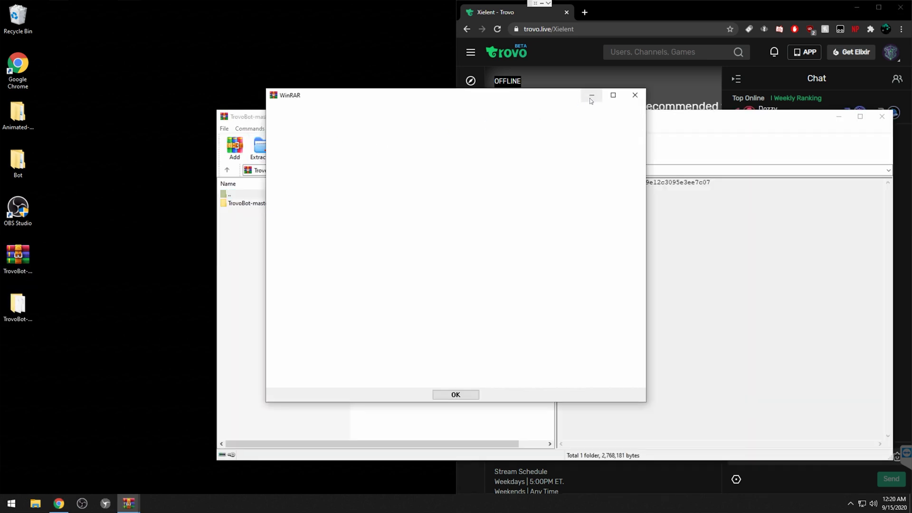
left_click(590, 97)
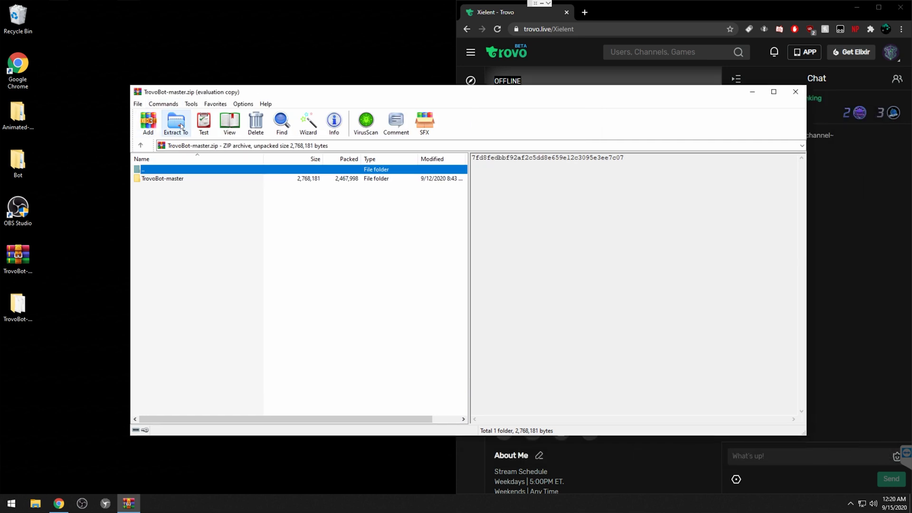
left_click(175, 122)
left_click(494, 211)
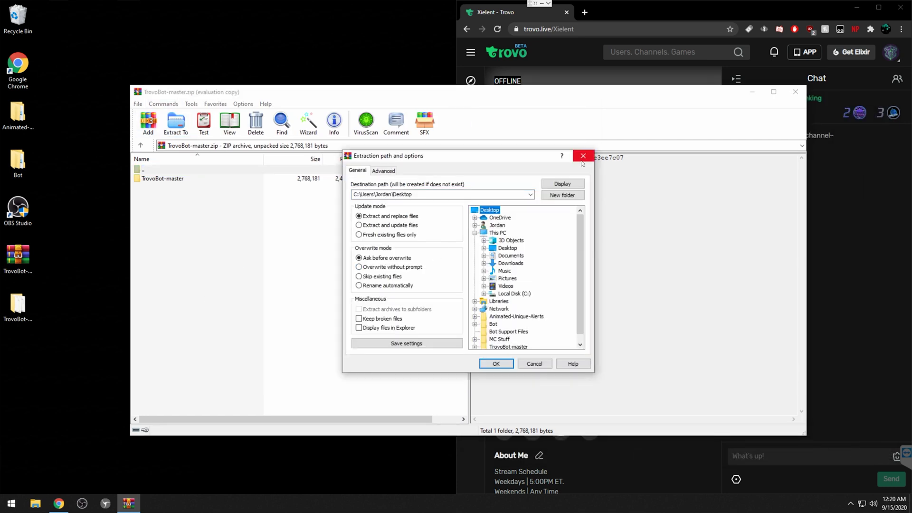
left_click(582, 157)
left_click(795, 91)
- Delete the TrovoBot-master.zip archive and move the extracted folder toward the desktop centre
left_click(21, 261)
right_click(21, 261)
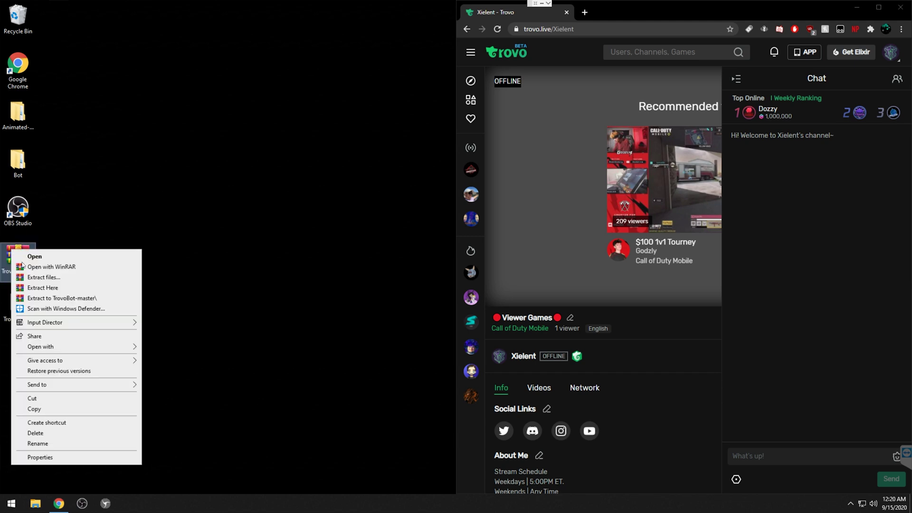
left_click(42, 457)
left_click(179, 253)
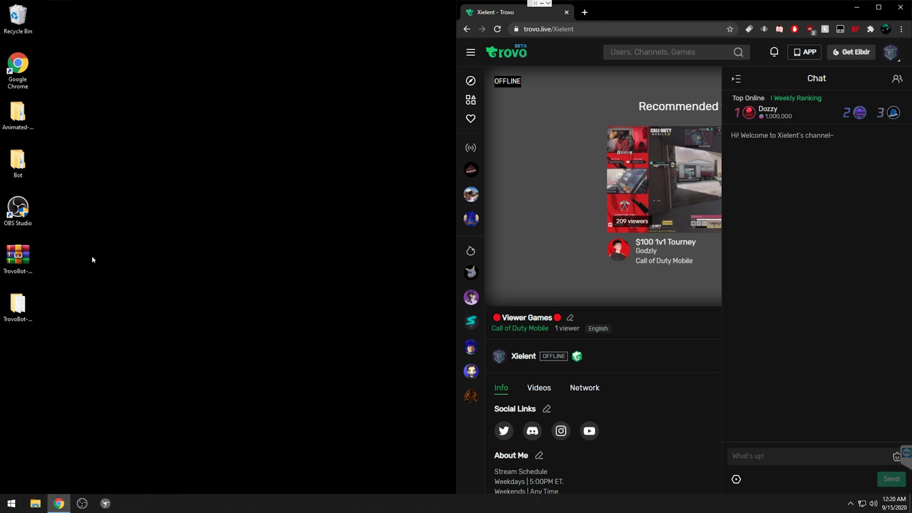
right_click(24, 257)
left_click(42, 441)
left_click_drag(16, 308, 208, 125)
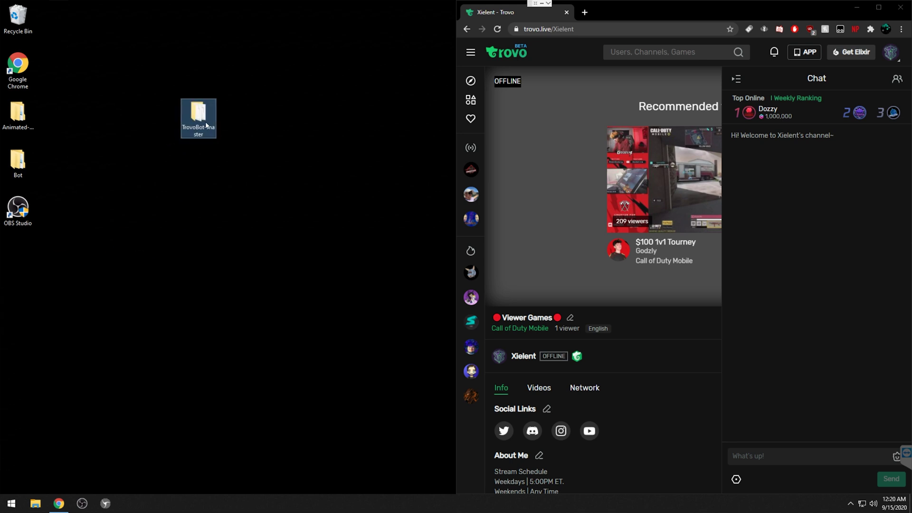
- Open the TrovoBot-master folder and copy its full path from the address bar
double_click(205, 127)
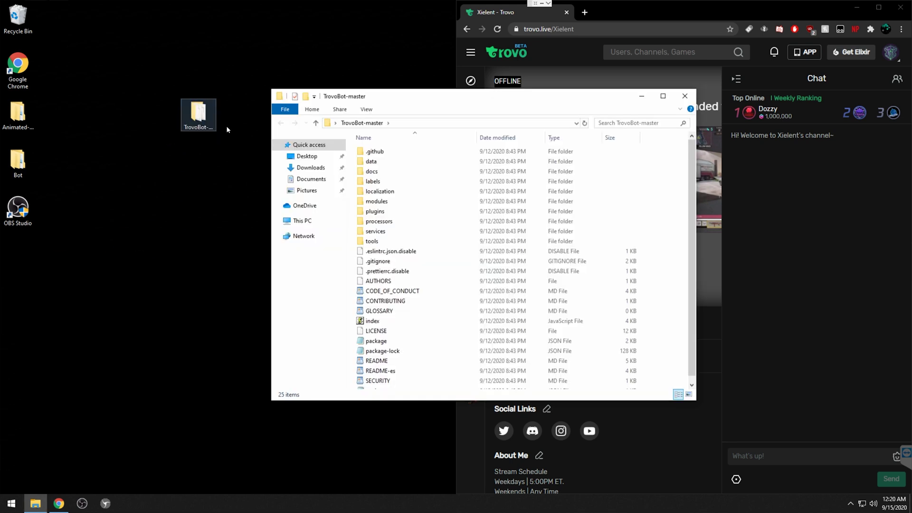
left_click_drag(380, 100, 328, 88)
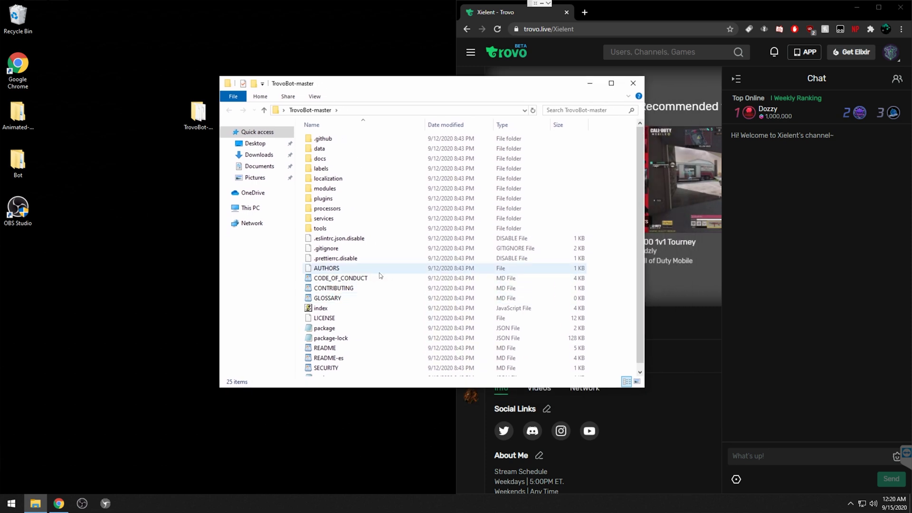
left_click(373, 111)
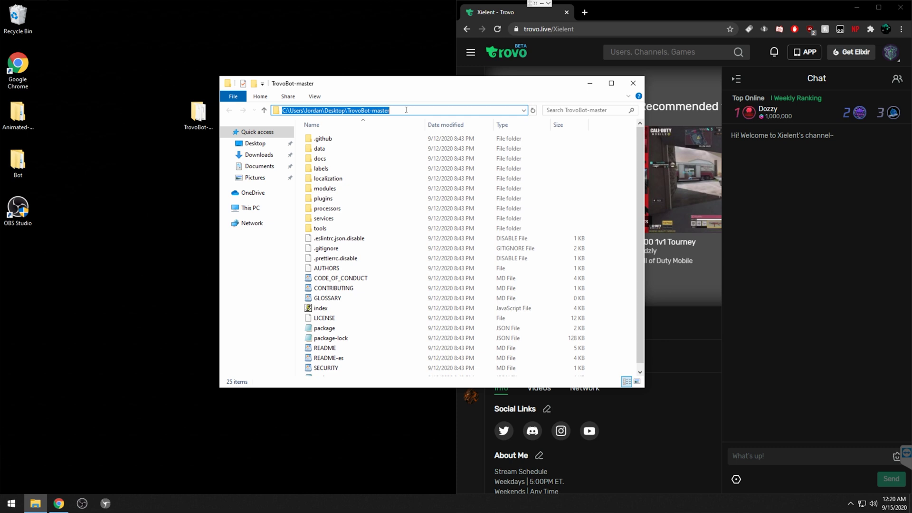
right_click(372, 111)
left_click(394, 143)
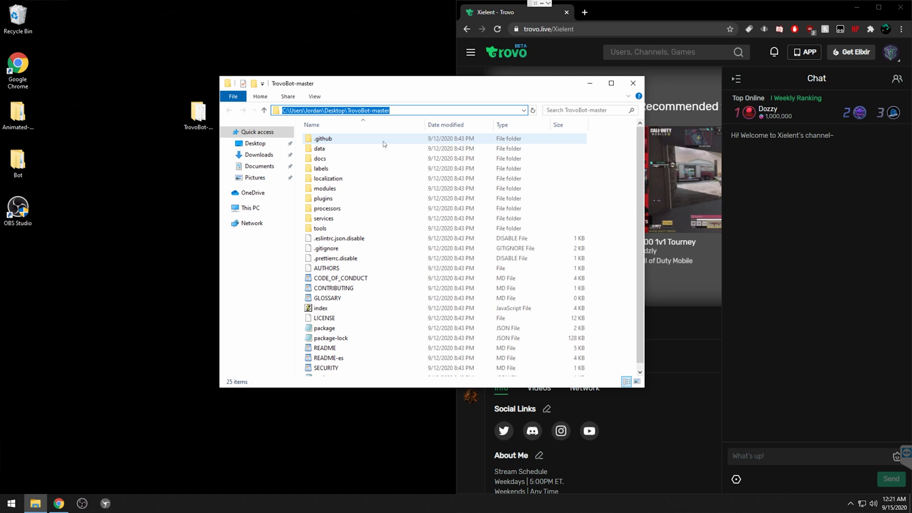
right_click(10, 508)
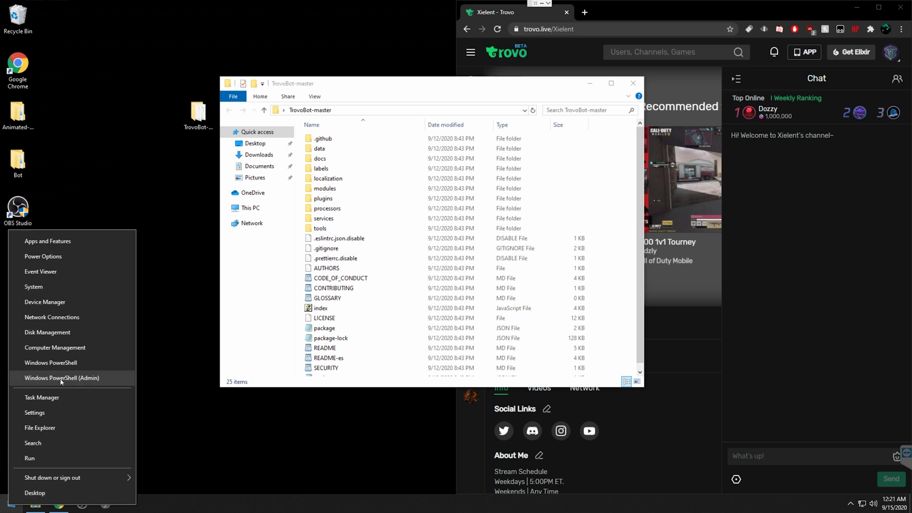
- In an admin PowerShell, cd into the pasted TrovoBot-master folder path
left_click(82, 379)
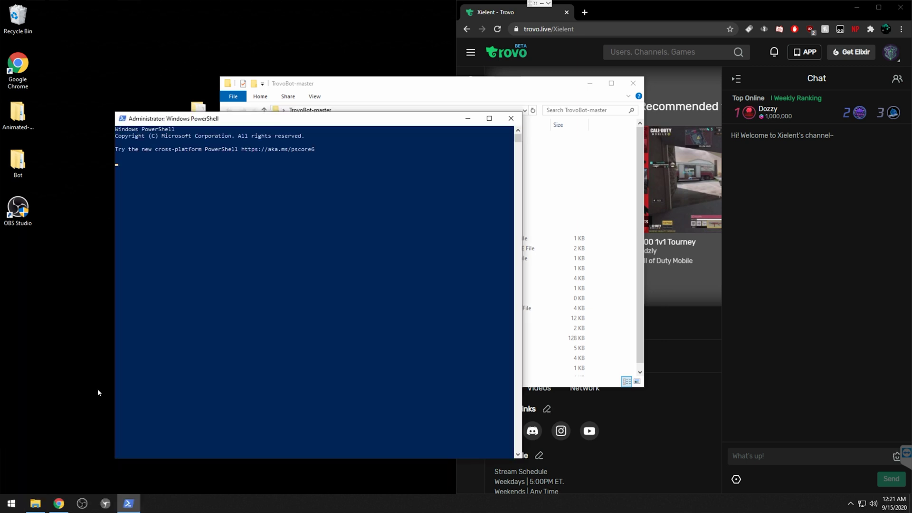
left_click(269, 203)
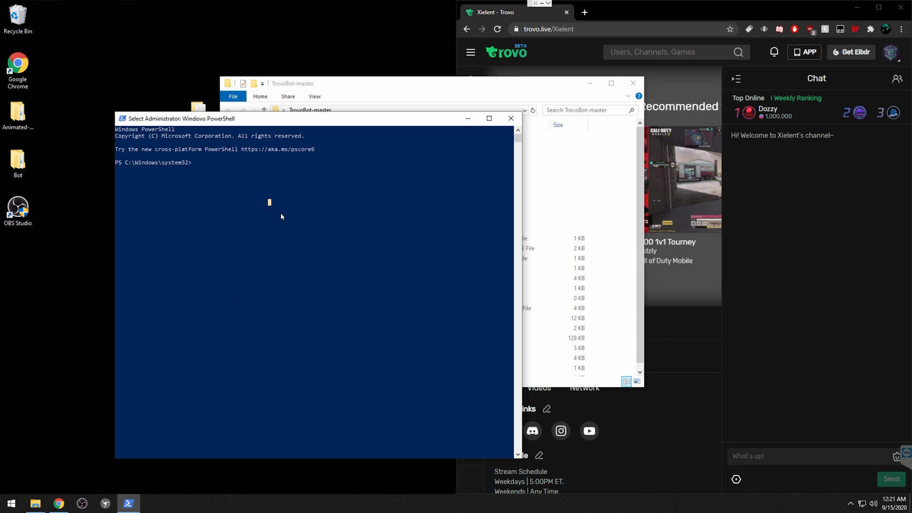
type("cd")
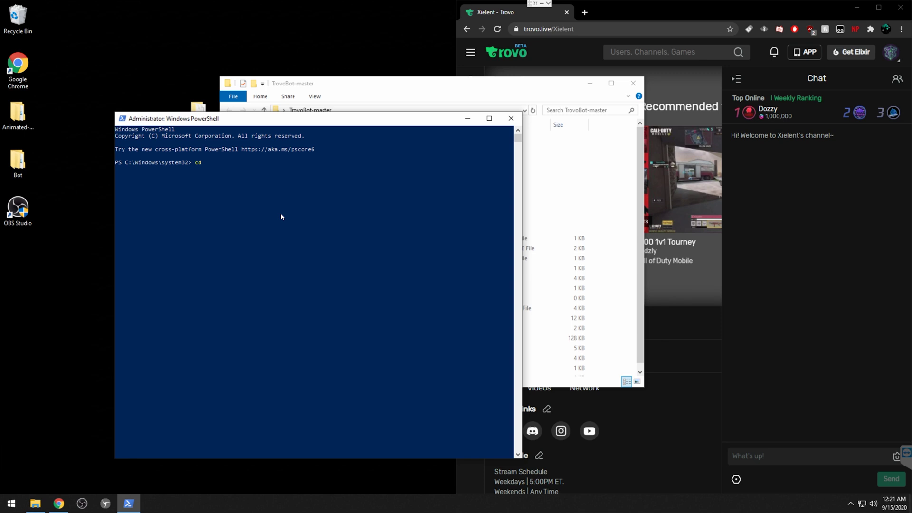
key("ctrl+v")
left_click_drag(320, 116, 397, 172)
left_click(355, 110)
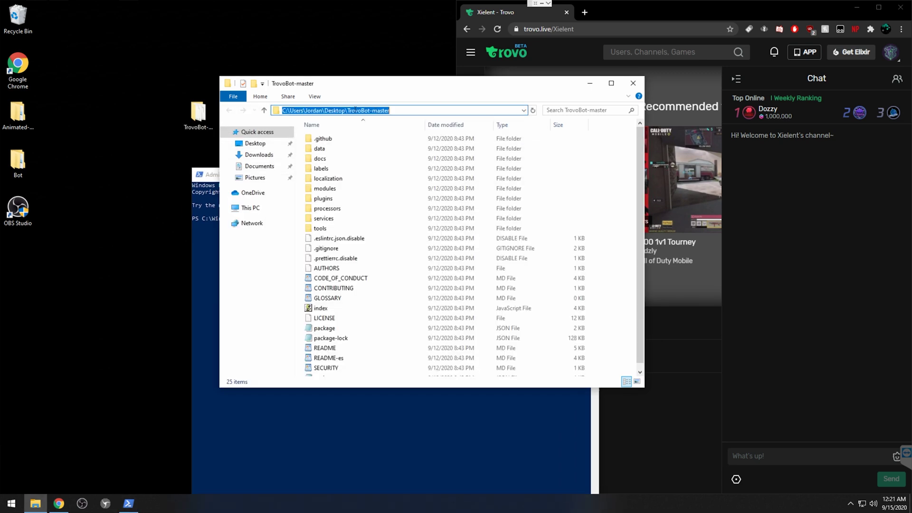
left_click(424, 266)
left_click(456, 225)
key("Return")
key("Return")
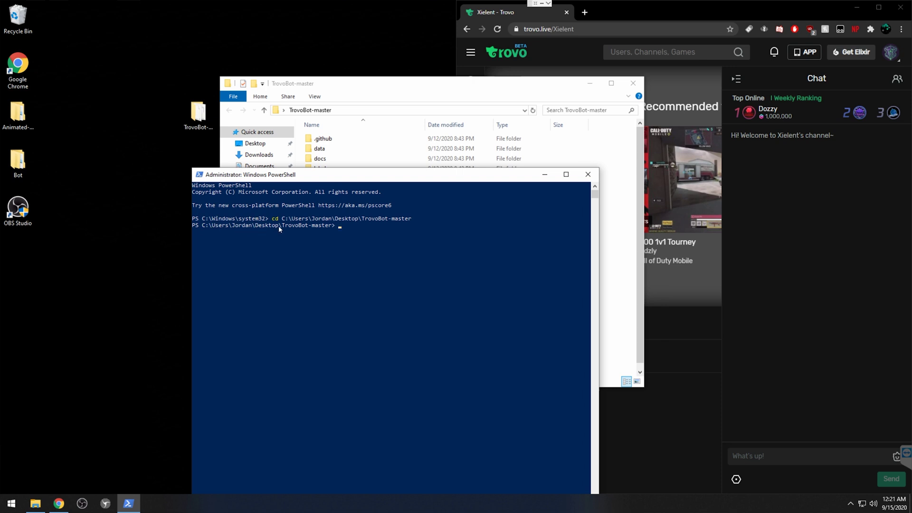
- Run npm install to add the bot's 432 packages, then close PowerShell
left_click_drag(366, 174, 179, 150)
left_click(219, 221)
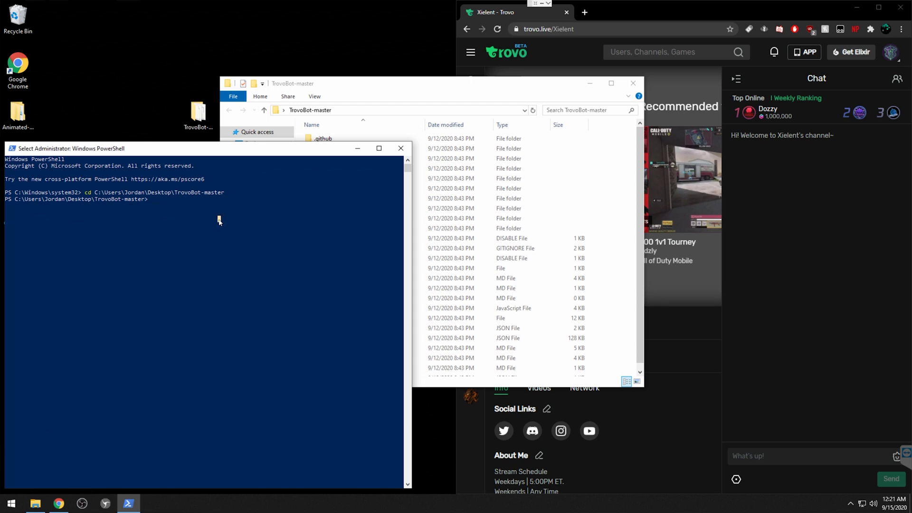
type("n")
type("pm install")
key("Return")
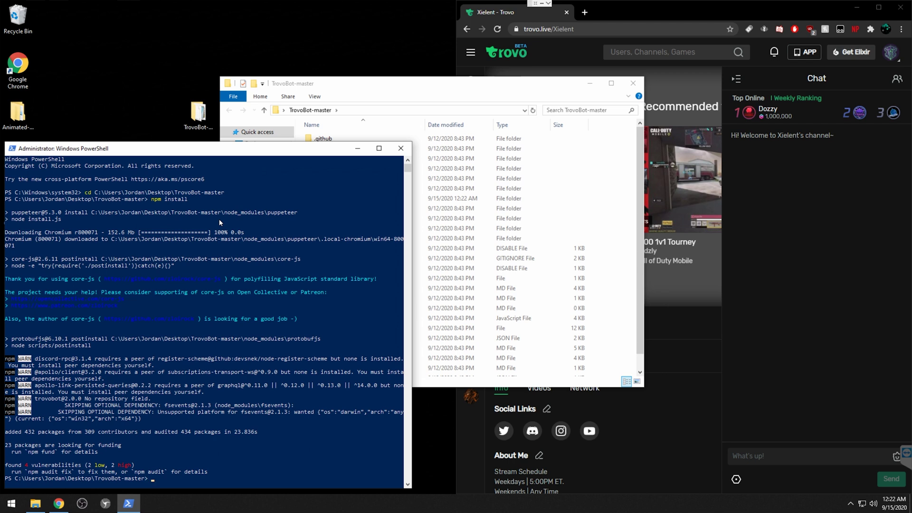
left_click(401, 148)
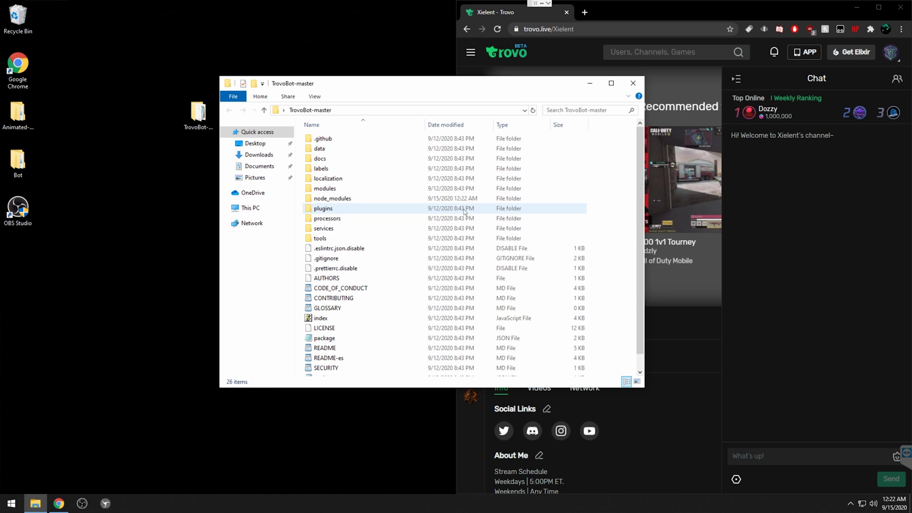
- Dock the TrovoBot-master window on the left and open its settings JSON file
left_click_drag(379, 84, 168, 89)
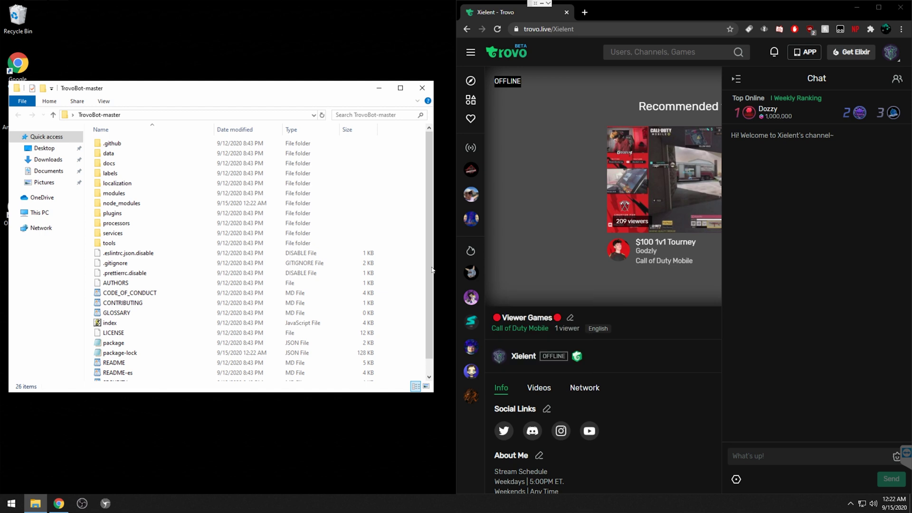
scroll(290, 276, "down", 1)
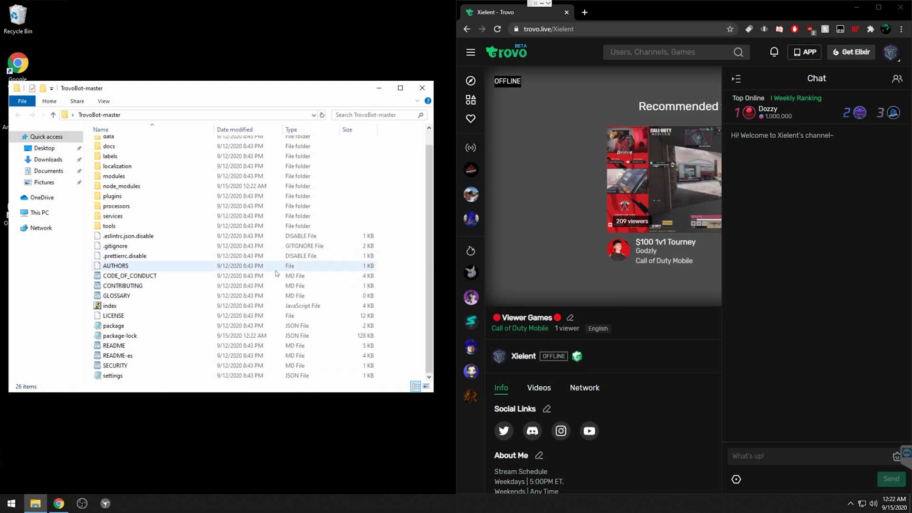
double_click(147, 377)
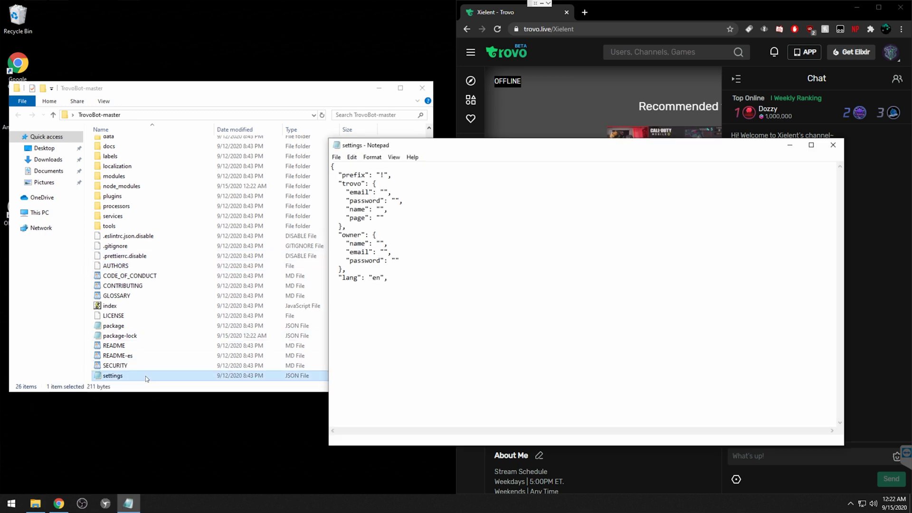
- Move the settings window to the left and enter XieBot as the bot name
left_click_drag(328, 139, 516, 143)
left_click_drag(578, 152, 207, 146)
left_click_drag(130, 153, 127, 175)
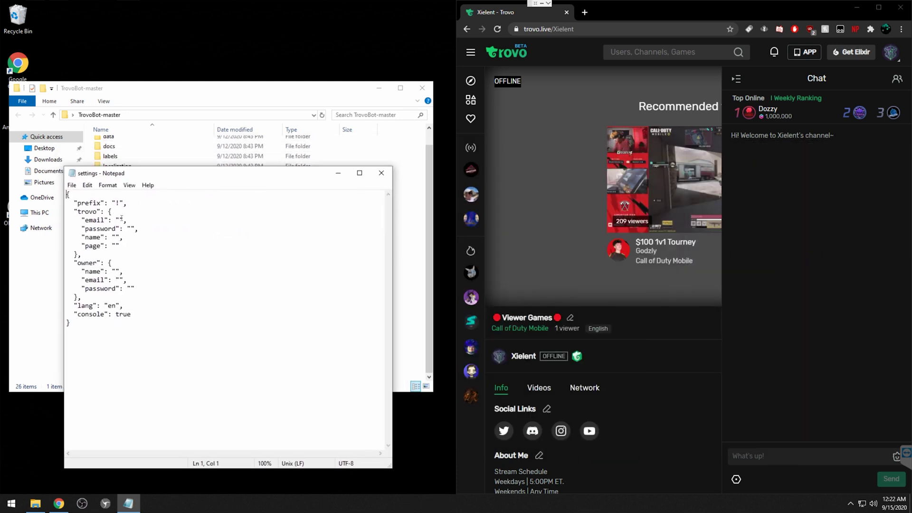
left_click(131, 229)
left_click(117, 237)
type("Xie")
type("Bot")
- Copy the Trovo channel URL from Chrome and paste it into the page value
key("Down")
key("Left")
left_click(601, 28)
left_click(601, 28)
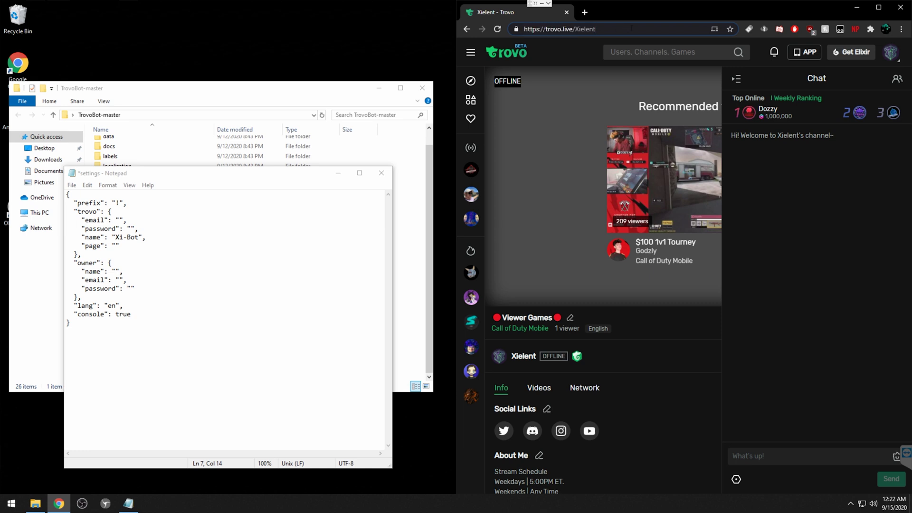
left_click_drag(632, 29, 523, 29)
right_click(543, 34)
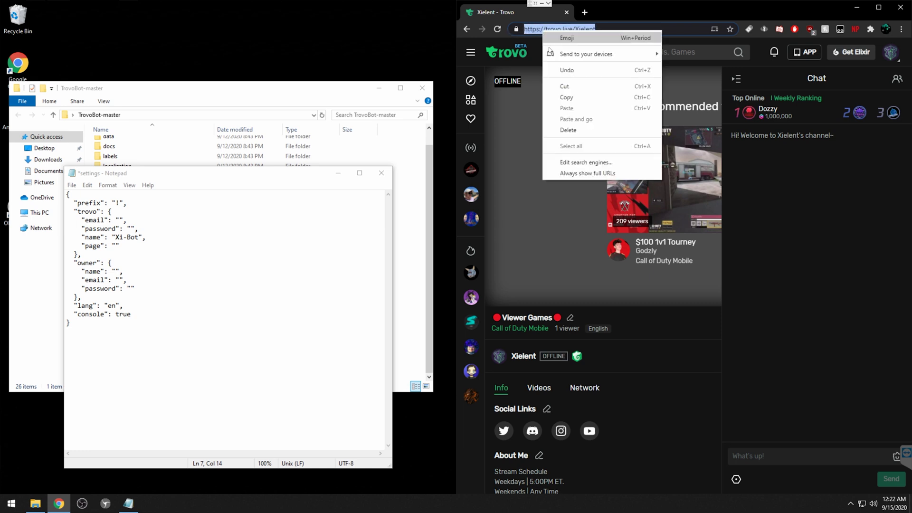
left_click(561, 97)
left_click(121, 248)
key("ctrl+v")
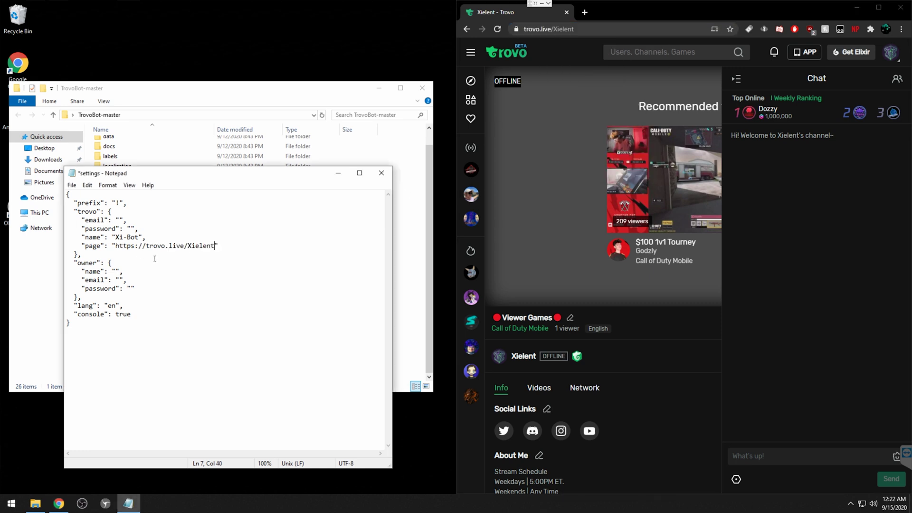
- Replace the channel name at the end of the page URL with the correct channel name
left_click_drag(115, 245, 188, 246)
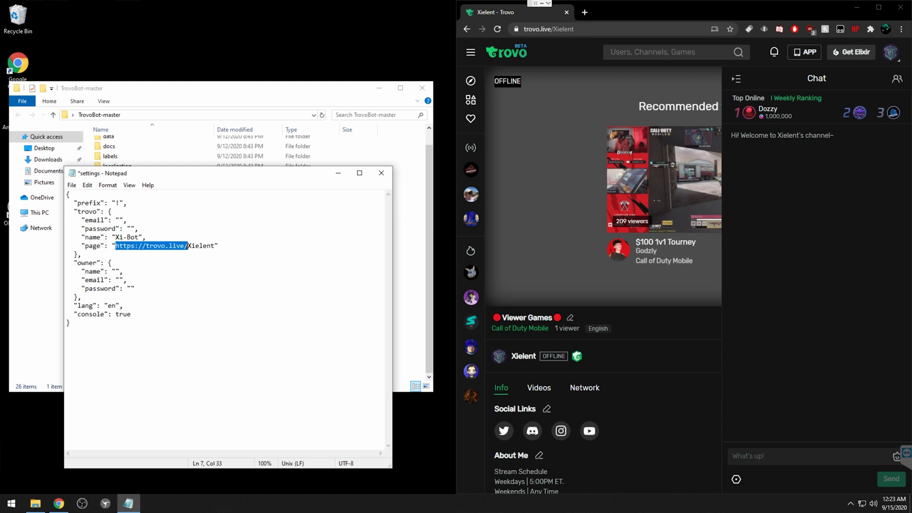
double_click(189, 246)
left_click_drag(215, 246, 188, 246)
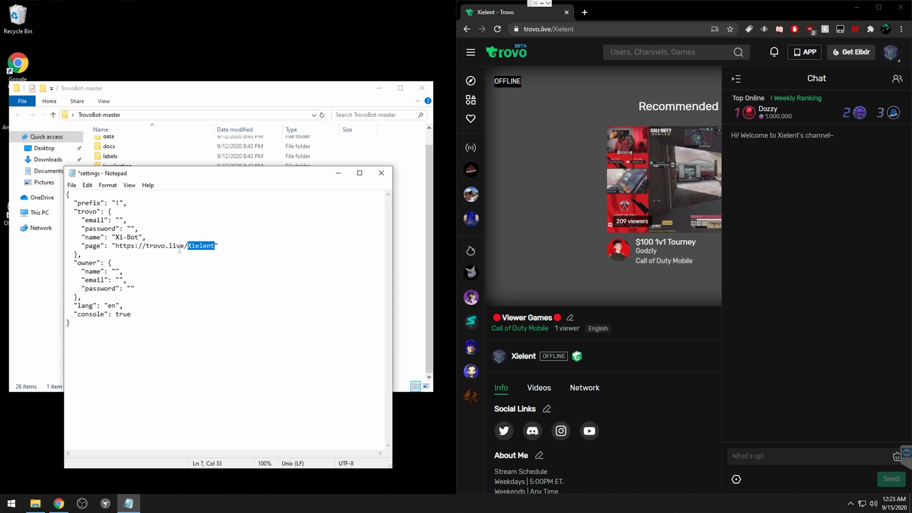
type("Mike")
key("BackSpace")
key("BackSpace")
key("BackSpace")
key("BackSpace")
type("Xielent")
- Check the page URL, then save settings.json and close Notepad
left_click_drag(115, 247, 215, 246)
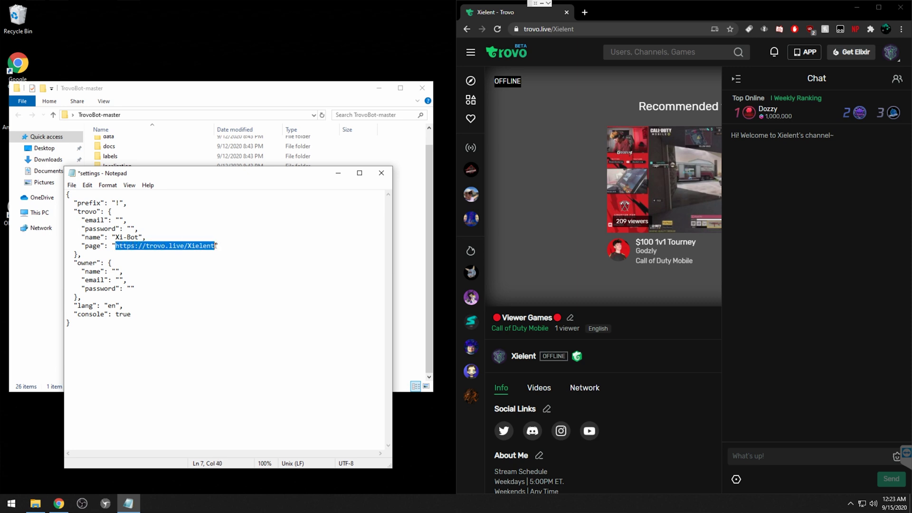
left_click(212, 245)
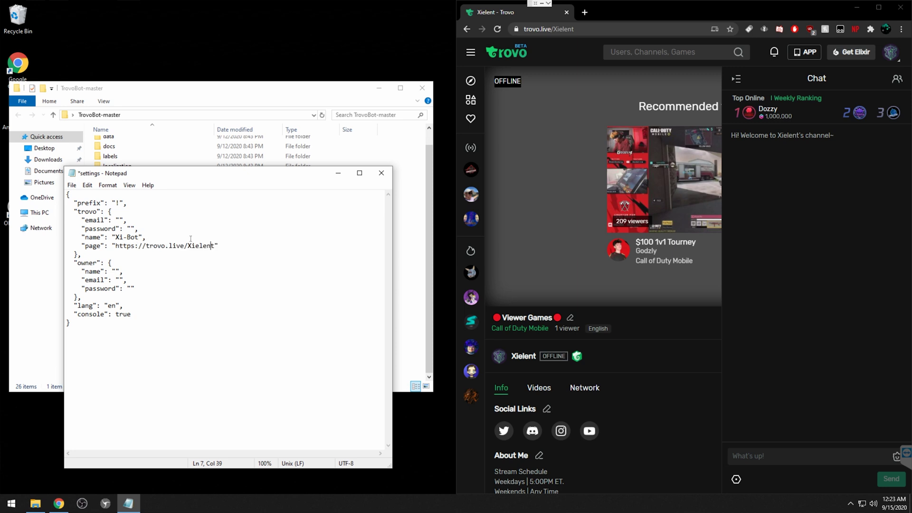
left_click(132, 228)
key("ctrl+s")
key("alt+F4")
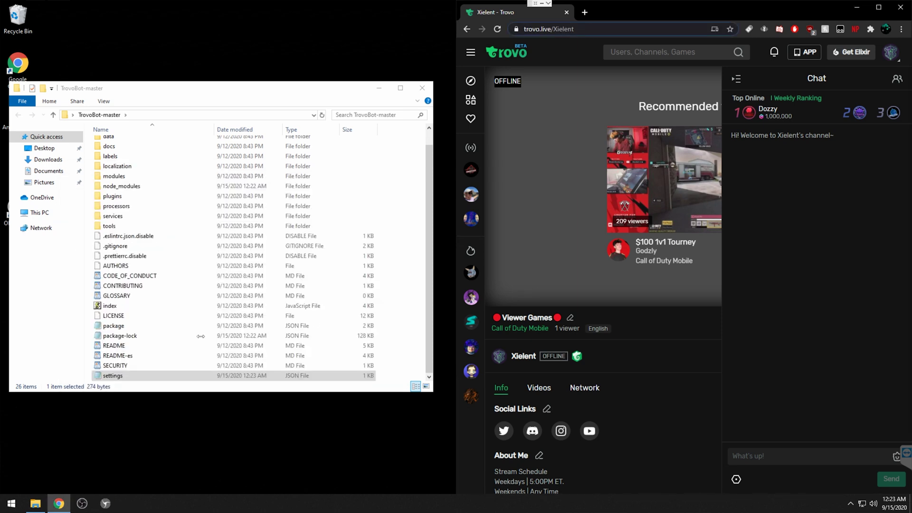
left_click(65, 320)
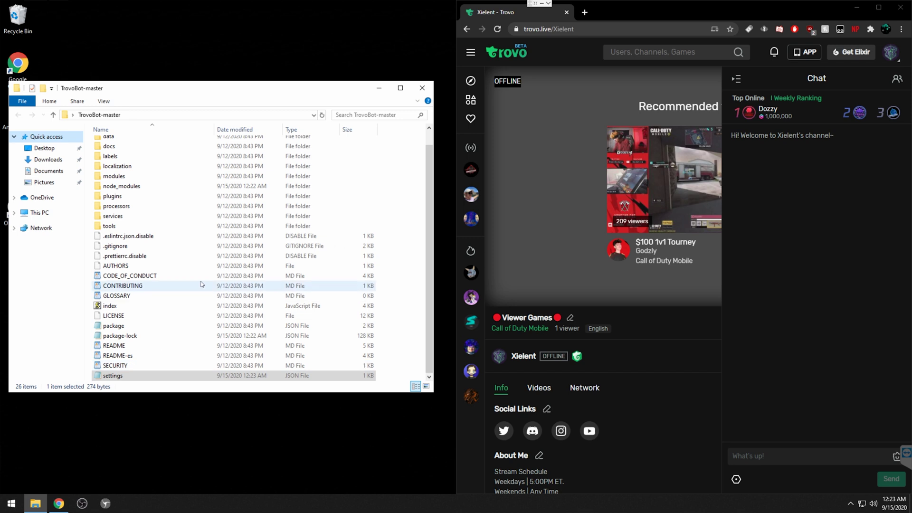
double_click(151, 198)
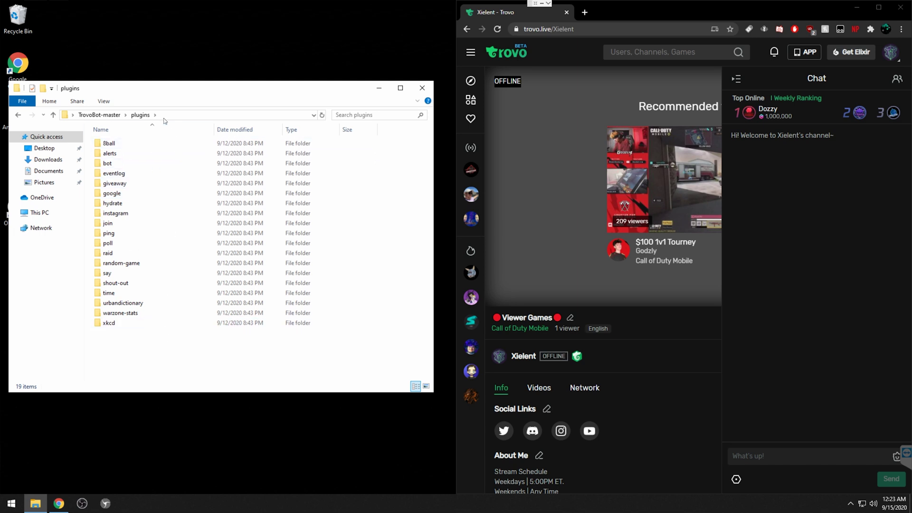
left_click(19, 115)
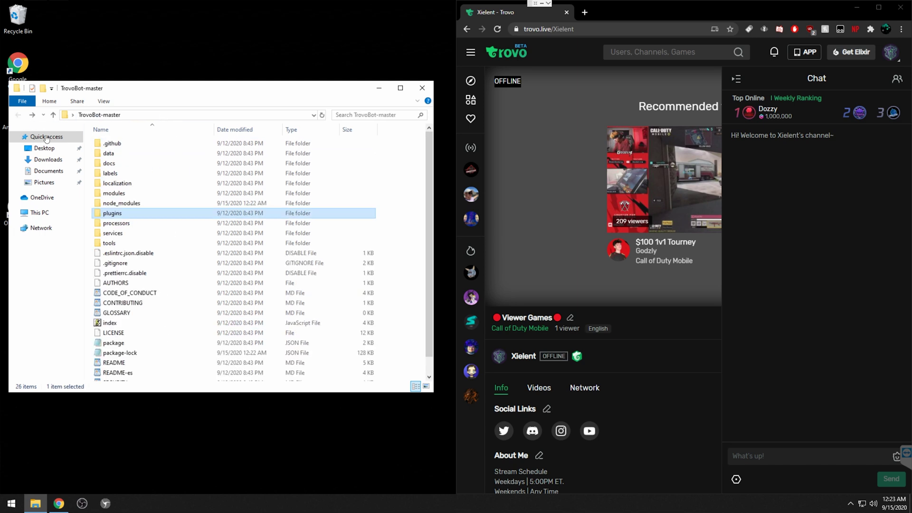
left_click(409, 242)
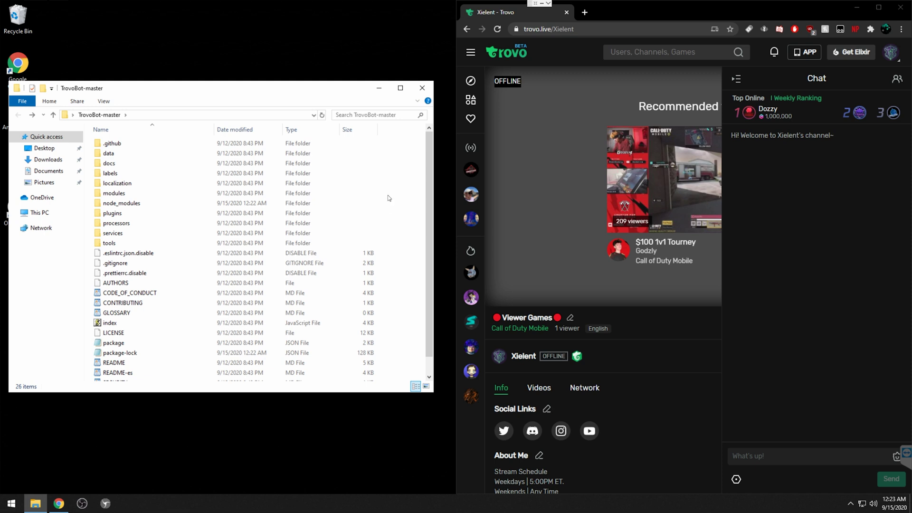
right_click(406, 287)
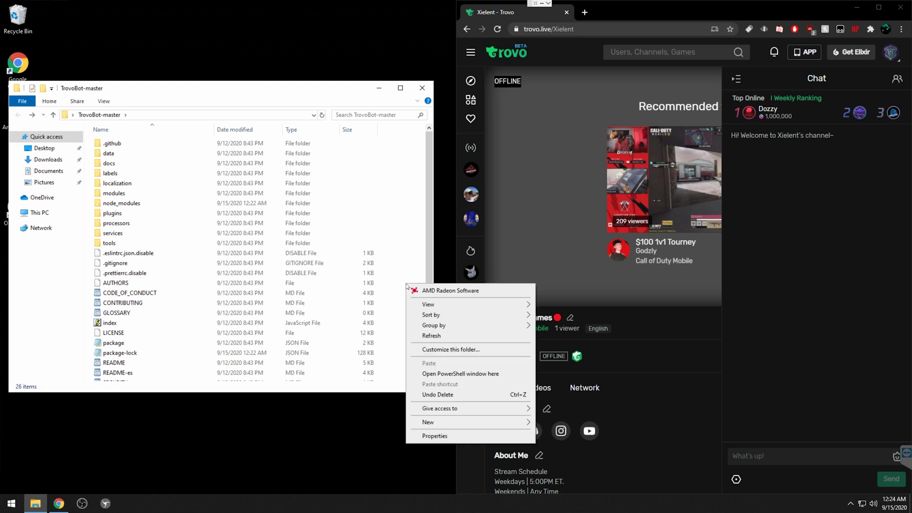
- Open PowerShell in the TrovoBot-master folder and run node index
left_click(445, 375)
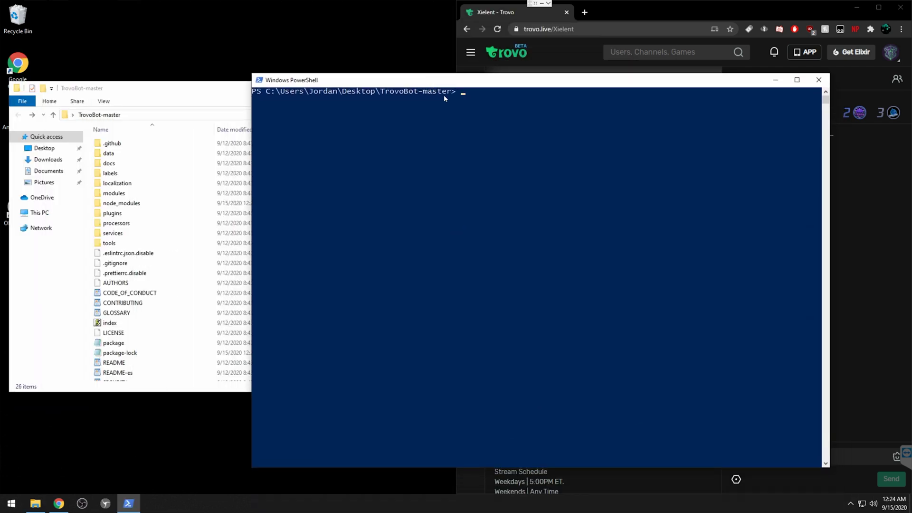
left_click_drag(463, 90, 252, 91)
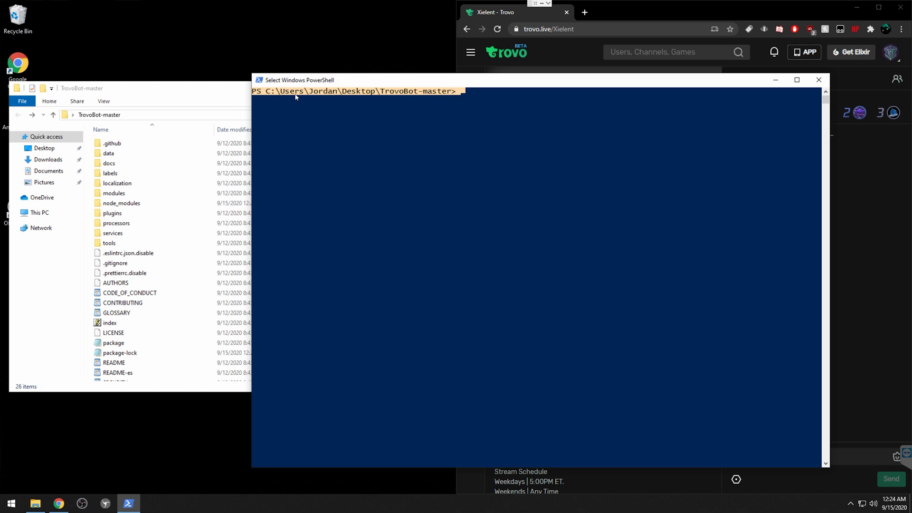
left_click(477, 91)
type("no")
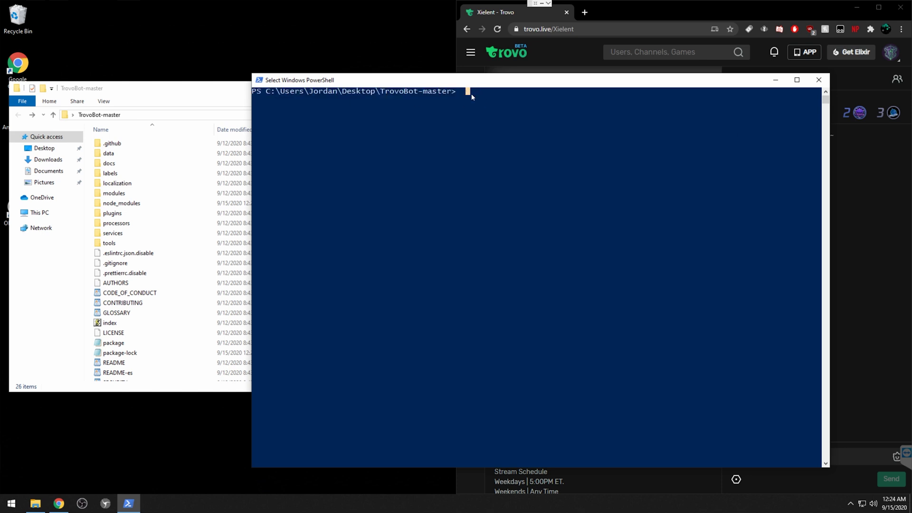
type("de index")
key("Return")
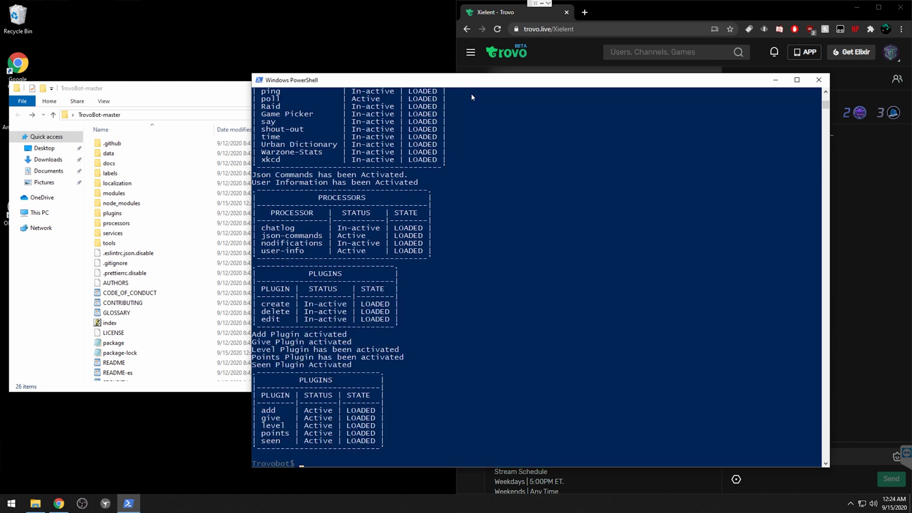
- Scroll through the startup log to 'Bot loaded and ready to mod!' and fit the console beside Trovo
scroll(471, 93, "up", 14)
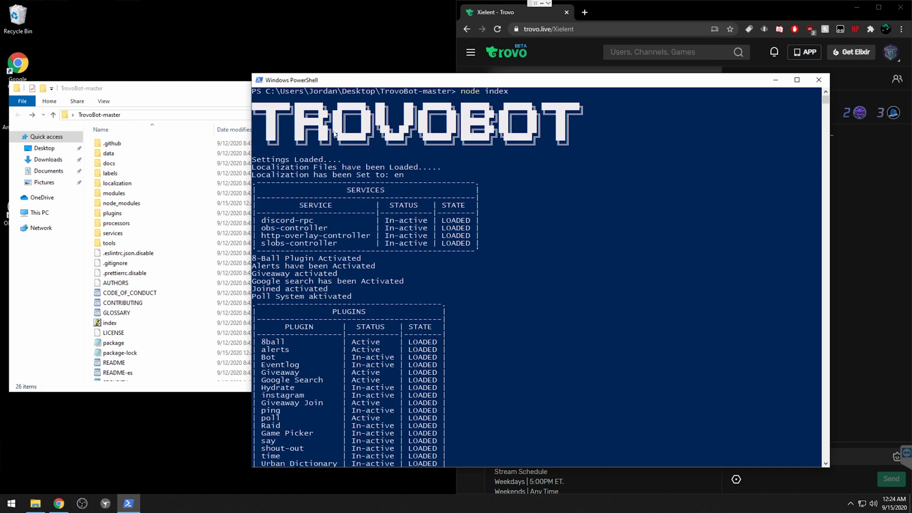
scroll(465, 238, "down", 15)
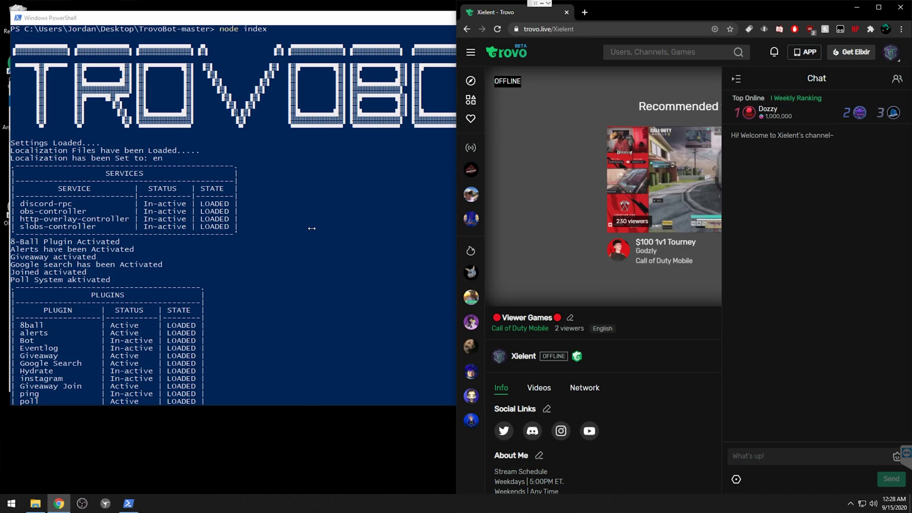
left_click(256, 167)
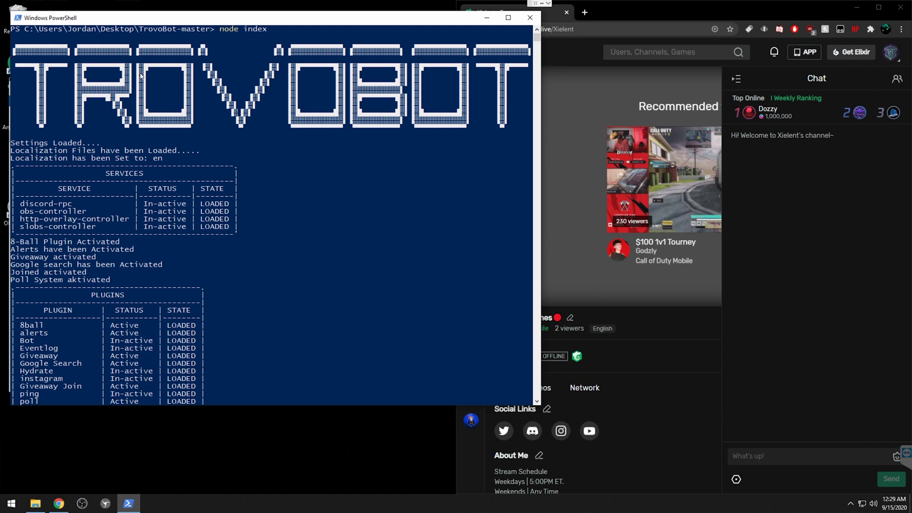
scroll(185, 207, "down", 1)
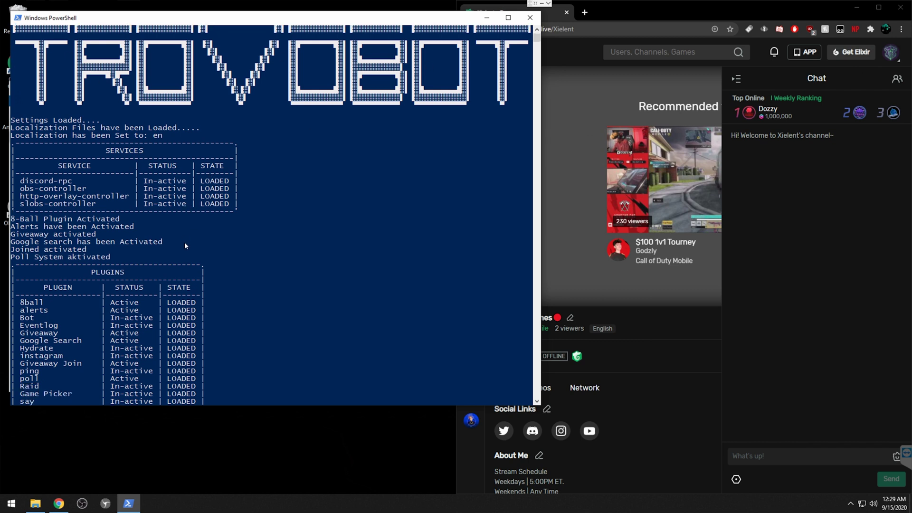
scroll(184, 242, "down", 2)
scroll(184, 245, "down", 3)
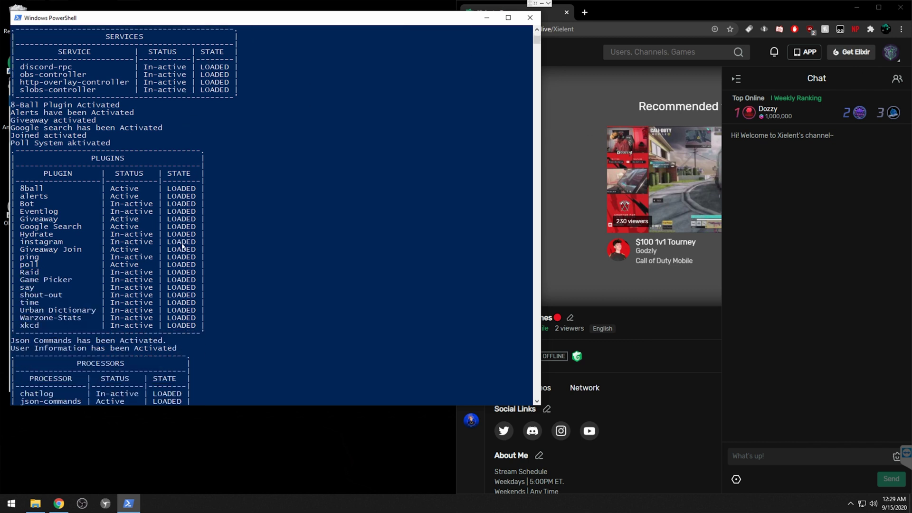
scroll(178, 242, "down", 2)
scroll(177, 240, "down", 4)
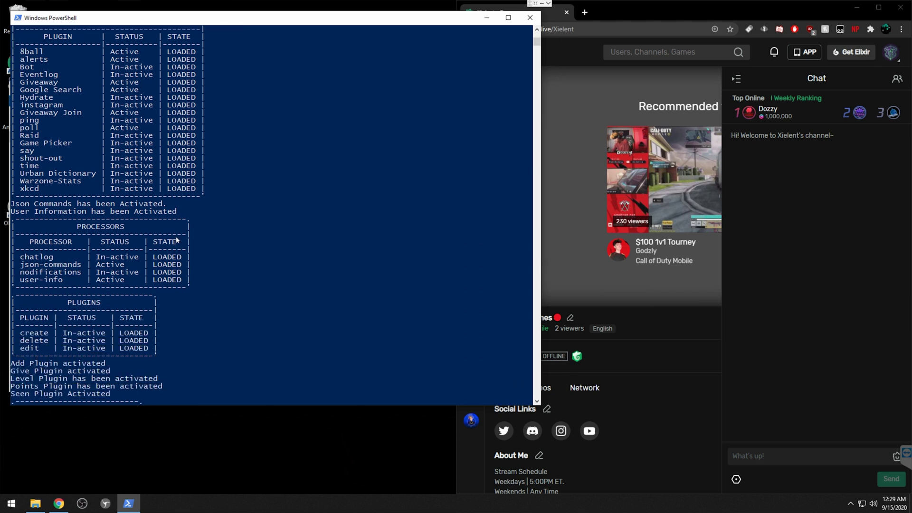
left_click_drag(211, 407, 218, 495)
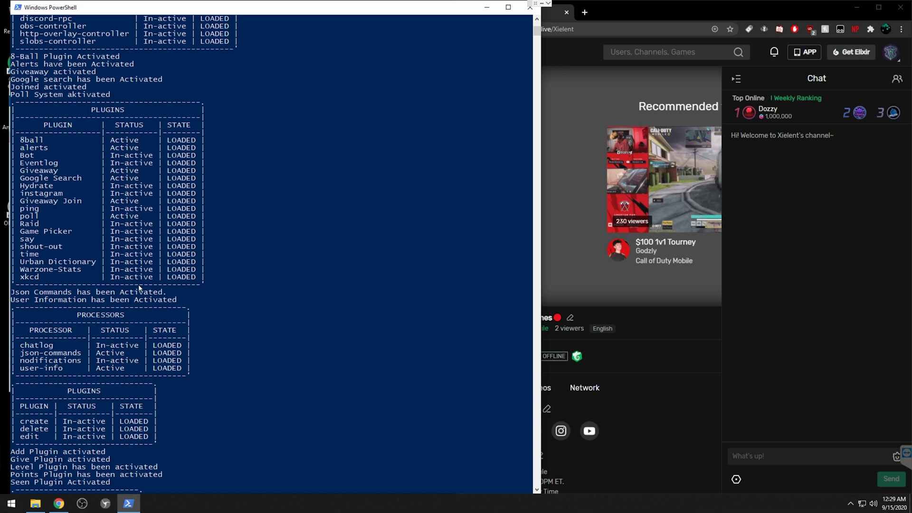
scroll(240, 344, "down", 7)
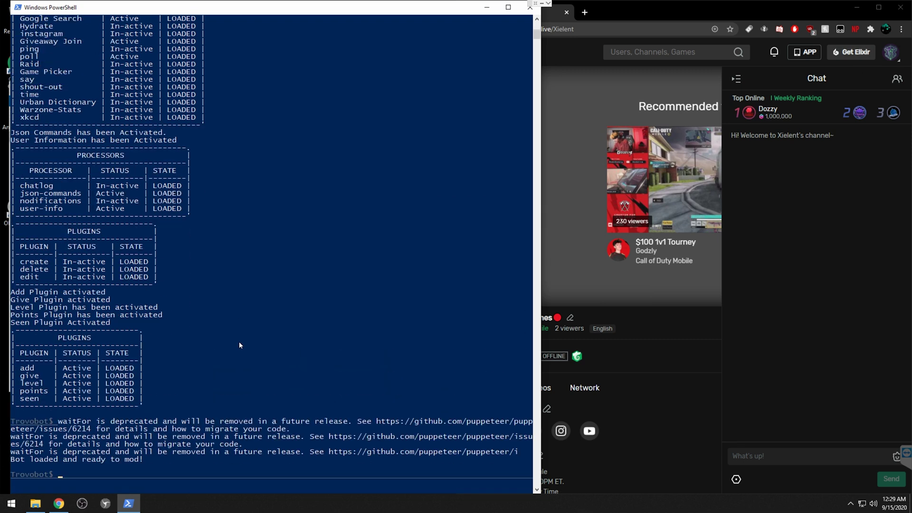
left_click_drag(536, 284, 457, 284)
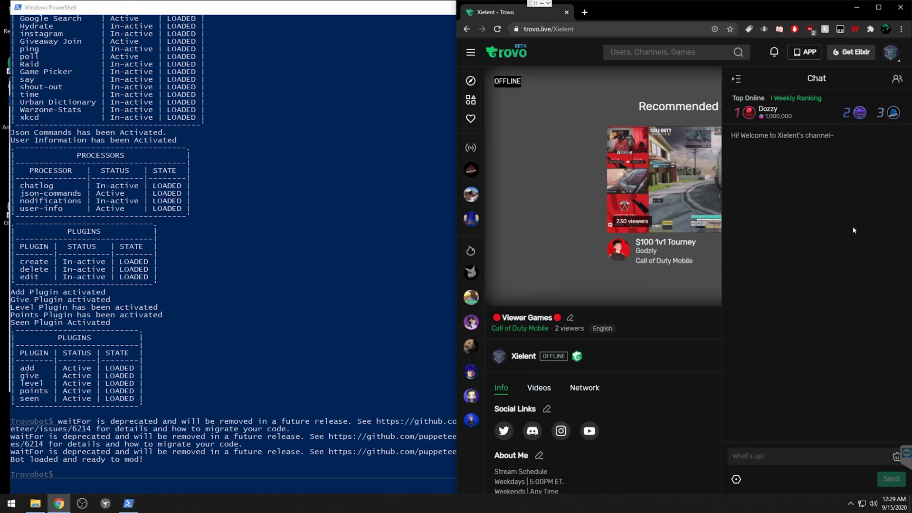
- Check the bot's profile in Trovo's online users list, then close the list to return to chat
left_click(896, 79)
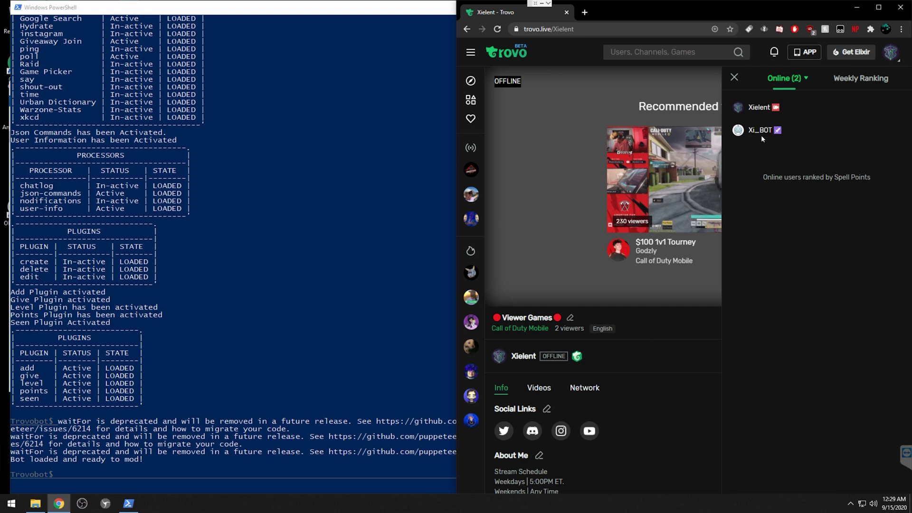
left_click(758, 133)
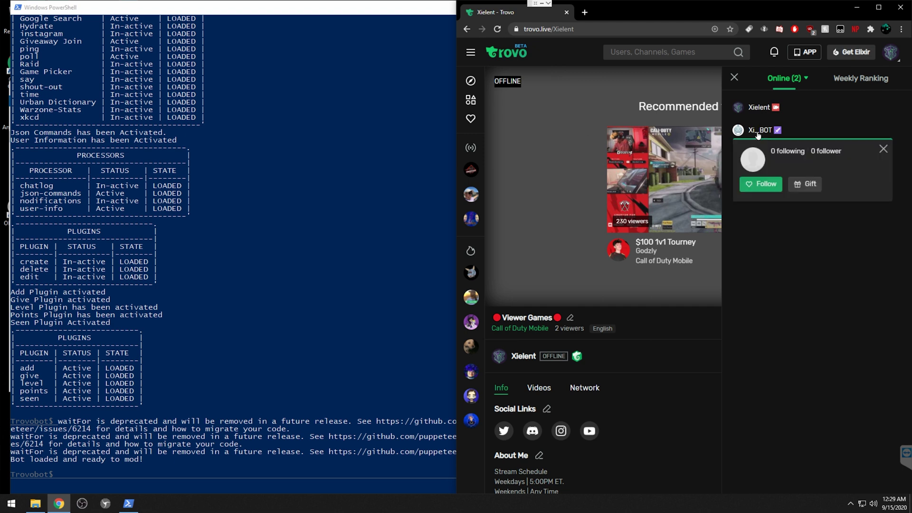
left_click(883, 150)
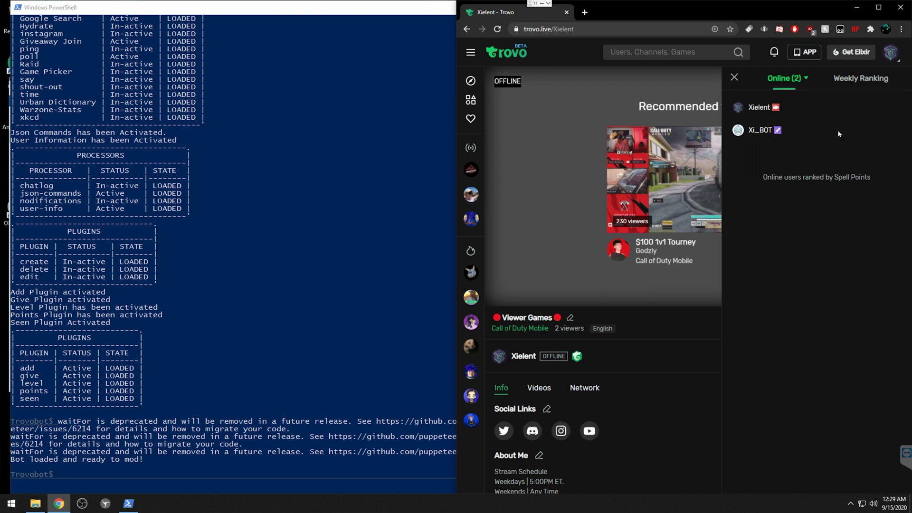
left_click(734, 78)
left_click(243, 476)
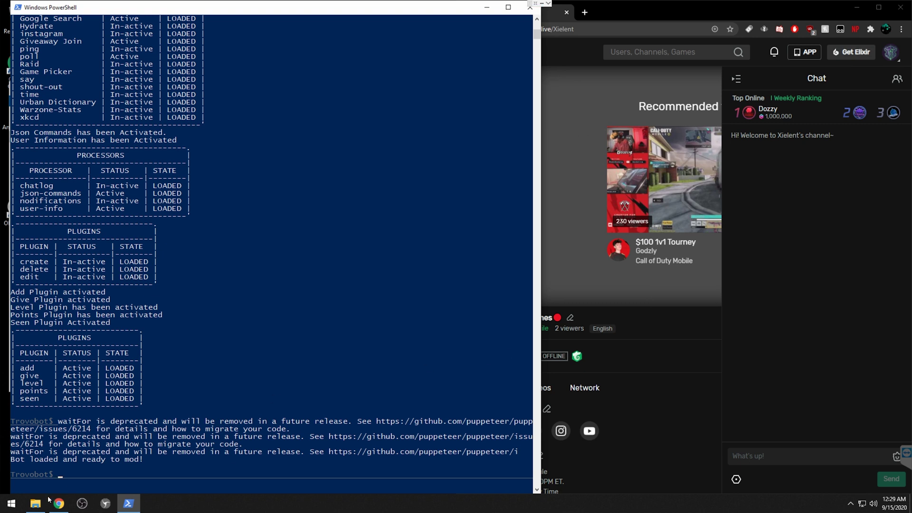
left_click(35, 503)
- Open processors > jsoncommands, confirm jsoncommands.json has "active": true, and save it
left_click_drag(123, 93, 165, 105)
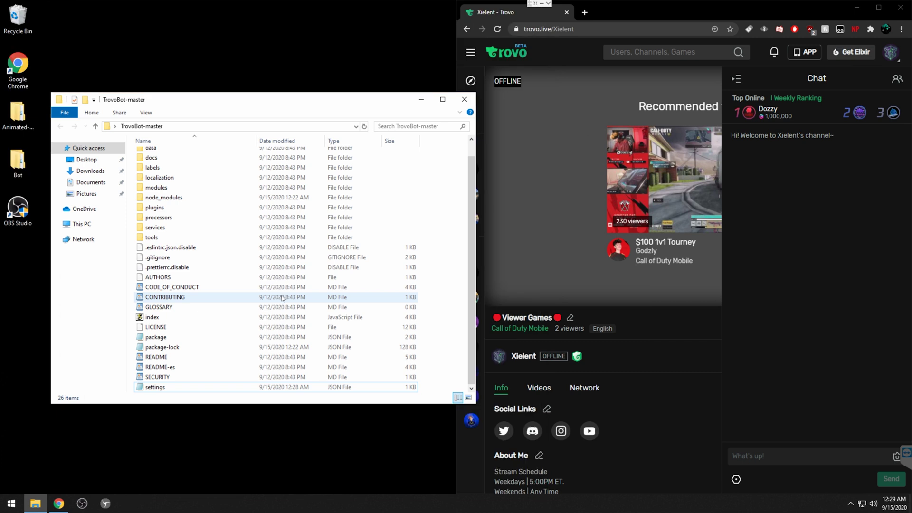
double_click(159, 218)
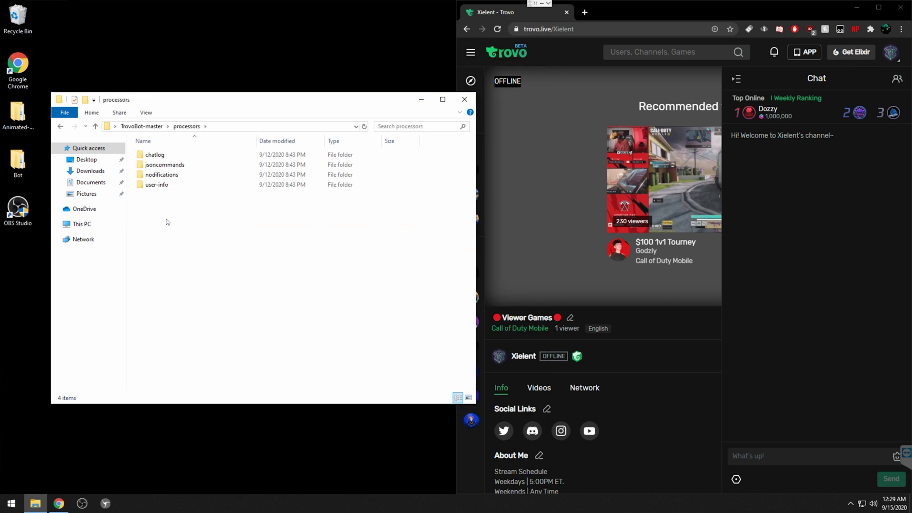
double_click(195, 164)
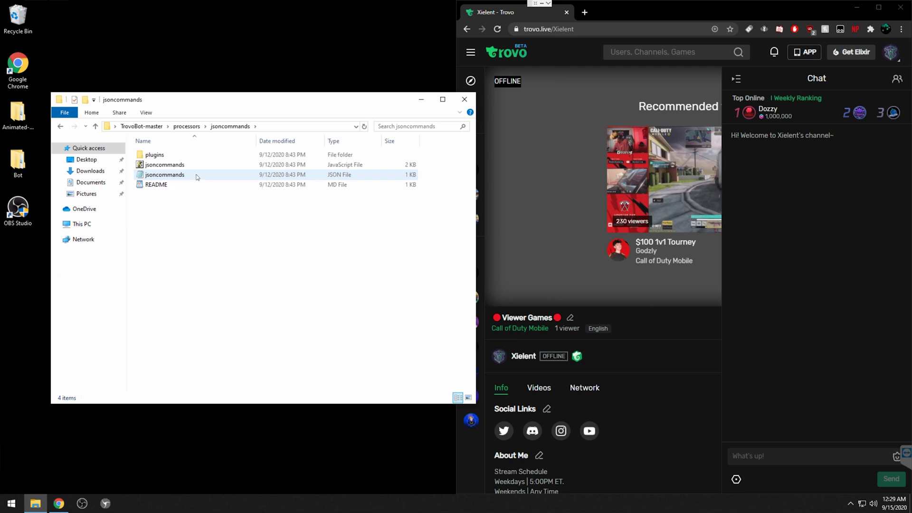
double_click(191, 175)
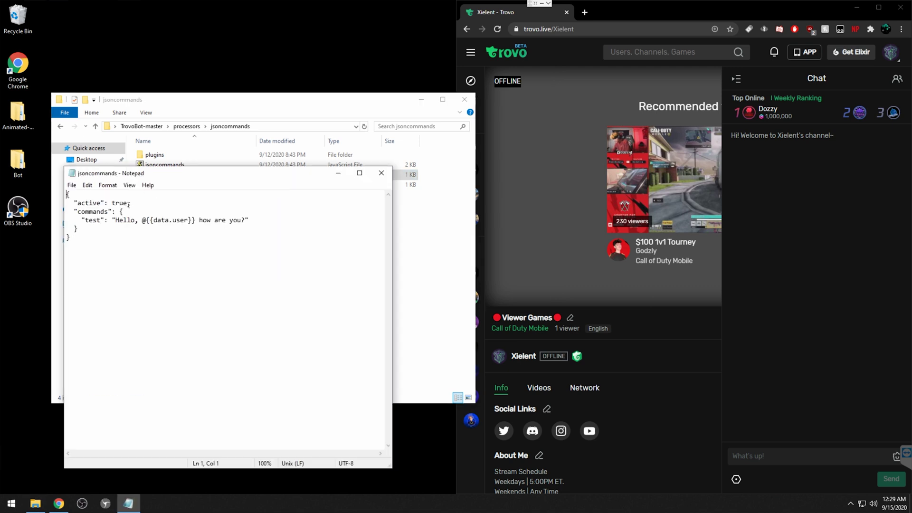
left_click_drag(128, 203, 113, 203)
left_click(71, 185)
left_click(87, 227)
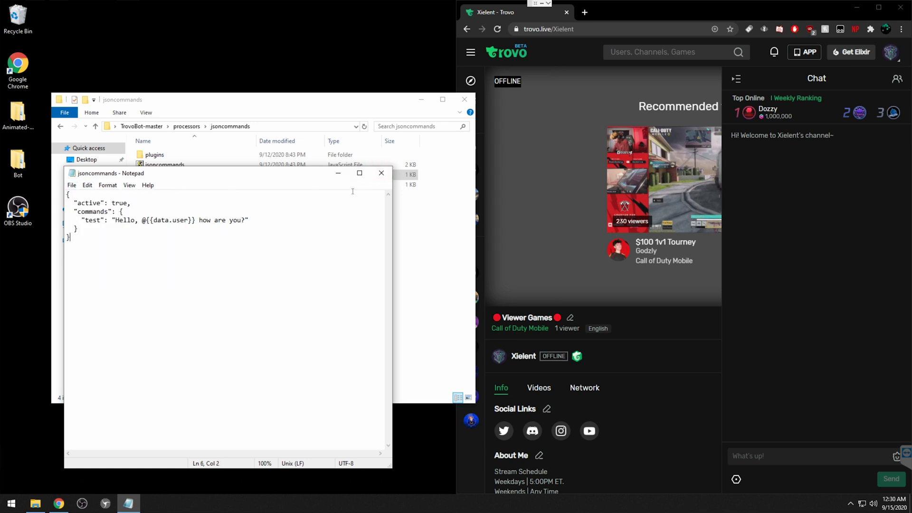
left_click(381, 173)
double_click(157, 156)
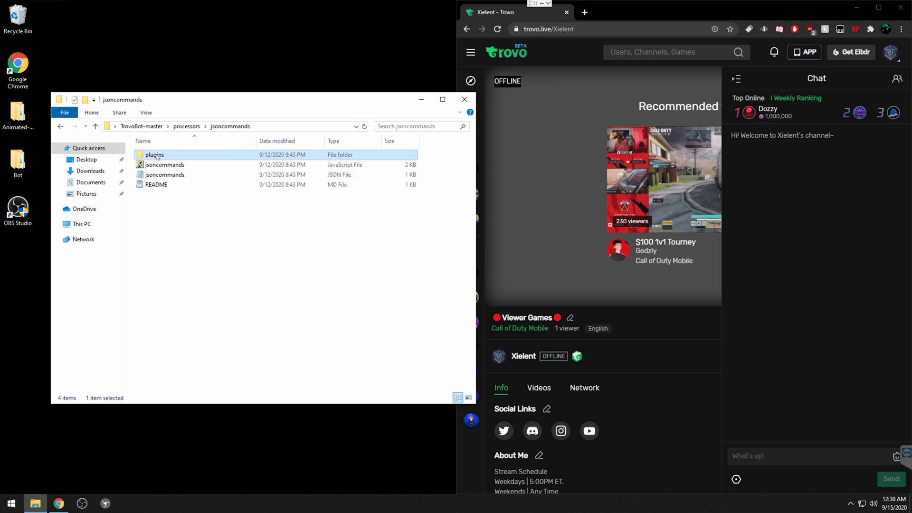
- Change "active" from false to true in plugins/create/create.json, save it, and open the README
left_click(174, 156)
double_click(174, 156)
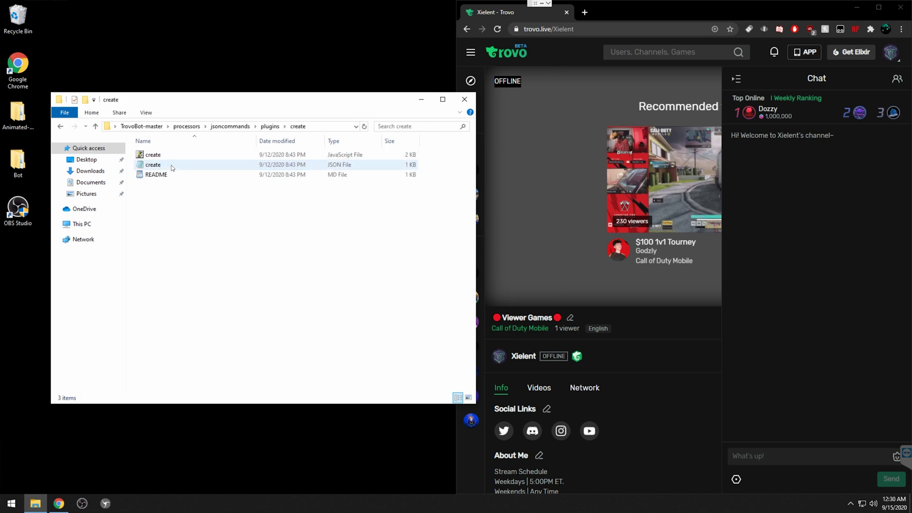
left_click(173, 165)
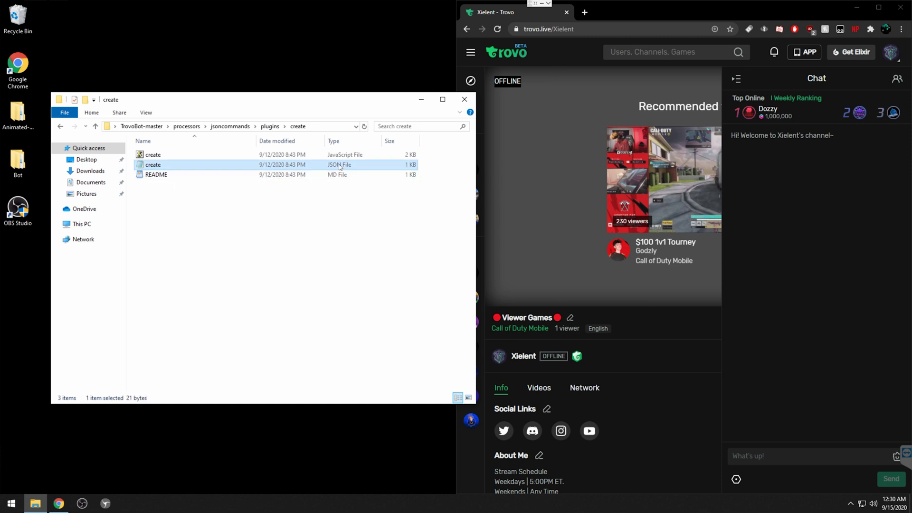
double_click(224, 166)
left_click_drag(133, 204, 113, 205)
type("true")
left_click(72, 185)
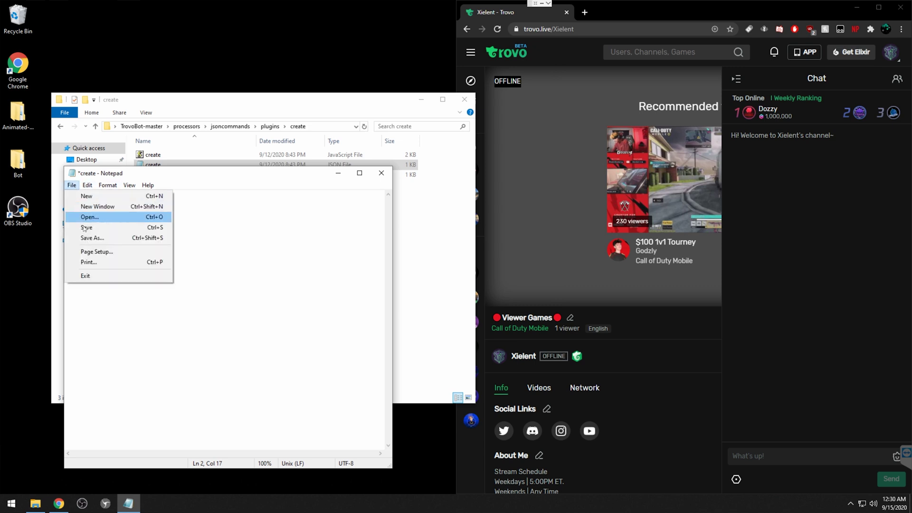
left_click(86, 227)
left_click(380, 173)
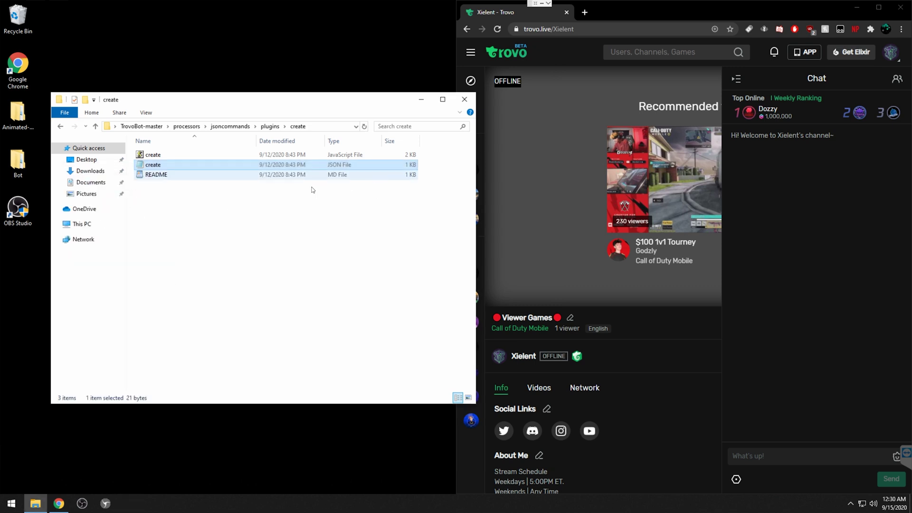
double_click(159, 178)
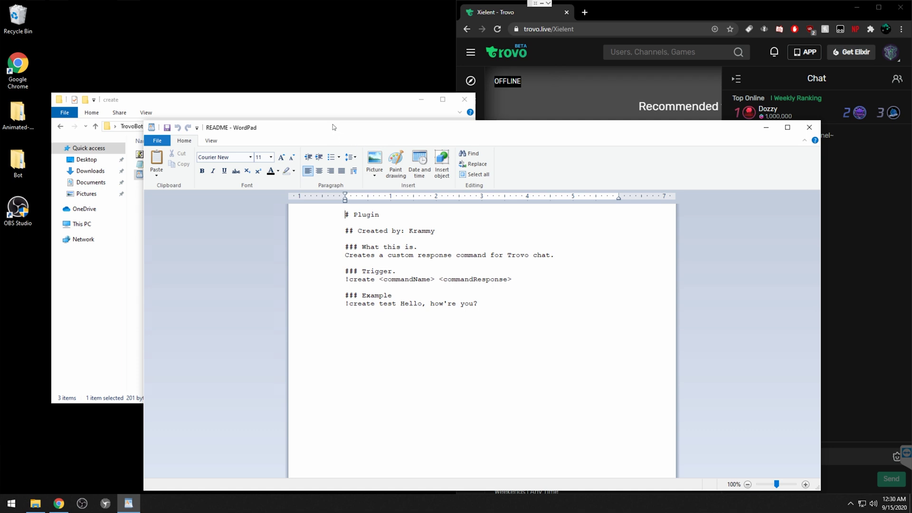
- Read the create README's !create <commandName> <commandResponse> syntax and 'Hello, how're you?' example, then close WordPad
left_click_drag(333, 128, 247, 74)
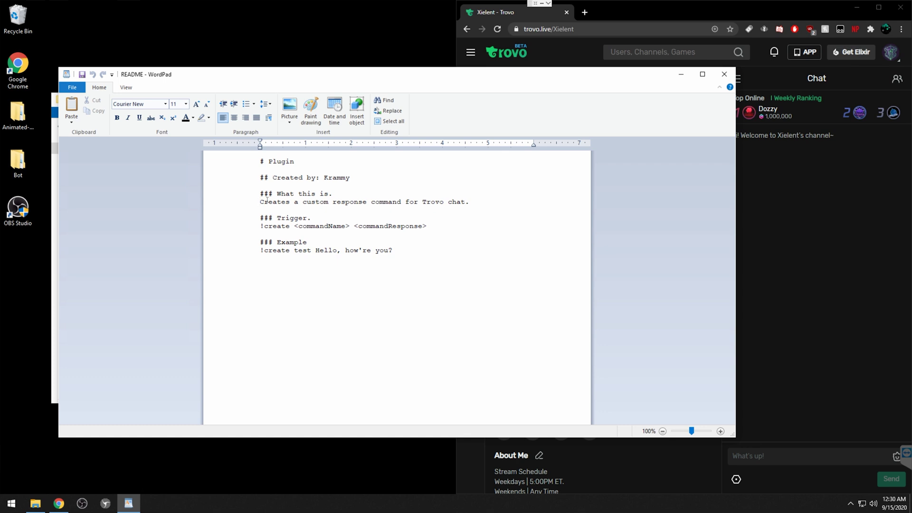
left_click_drag(262, 225, 347, 226)
left_click(295, 226)
left_click(375, 226)
left_click_drag(316, 251, 419, 250)
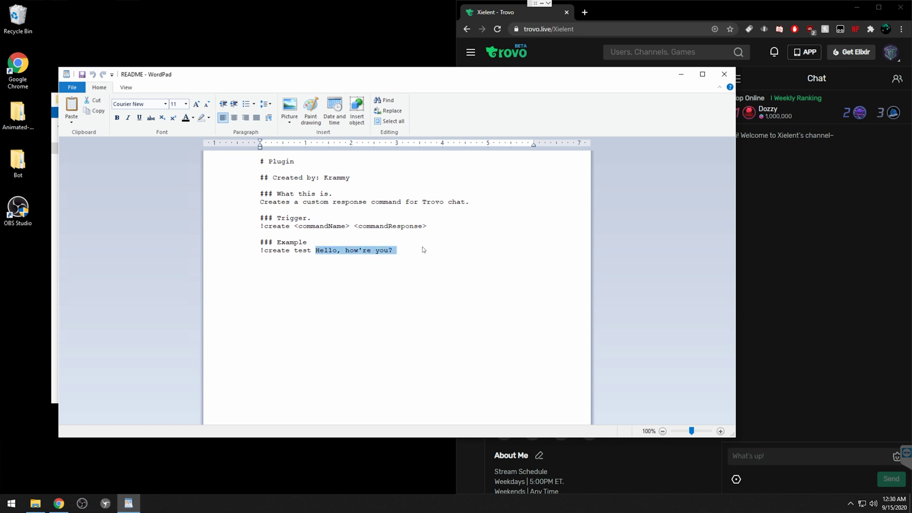
left_click(724, 74)
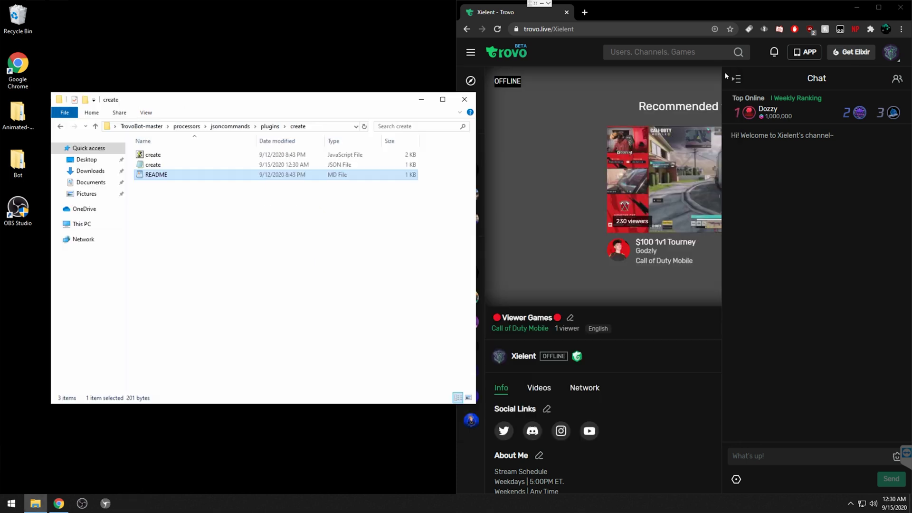
- Navigate back up through jsoncommands and processors to the TrovoBot-master folder
left_click(315, 228)
left_click(229, 126)
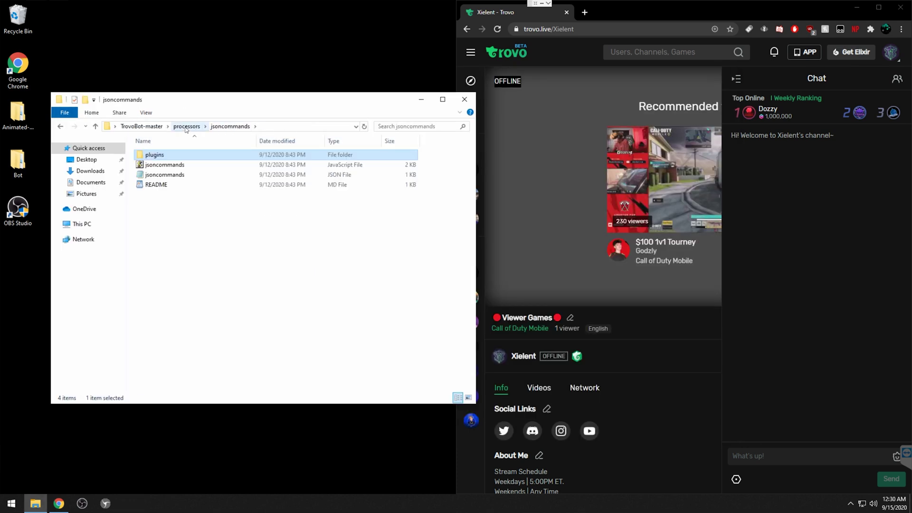
left_click(185, 126)
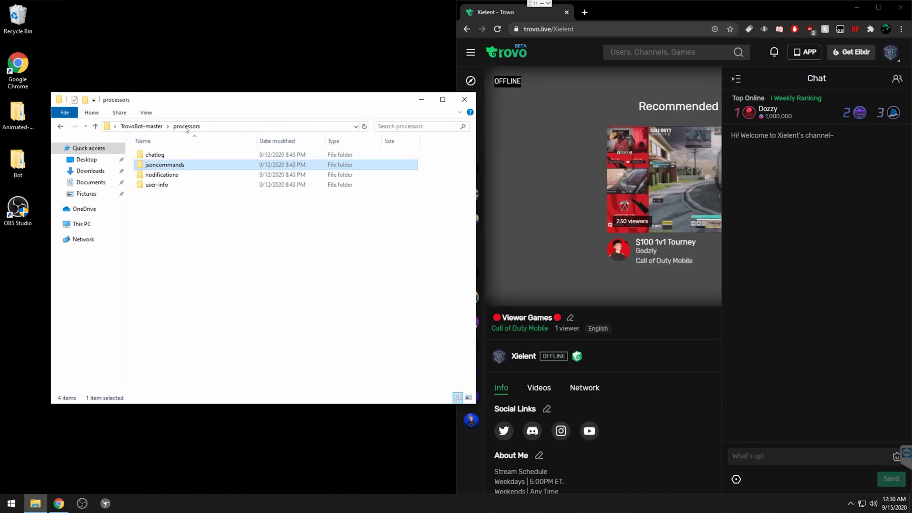
left_click(142, 126)
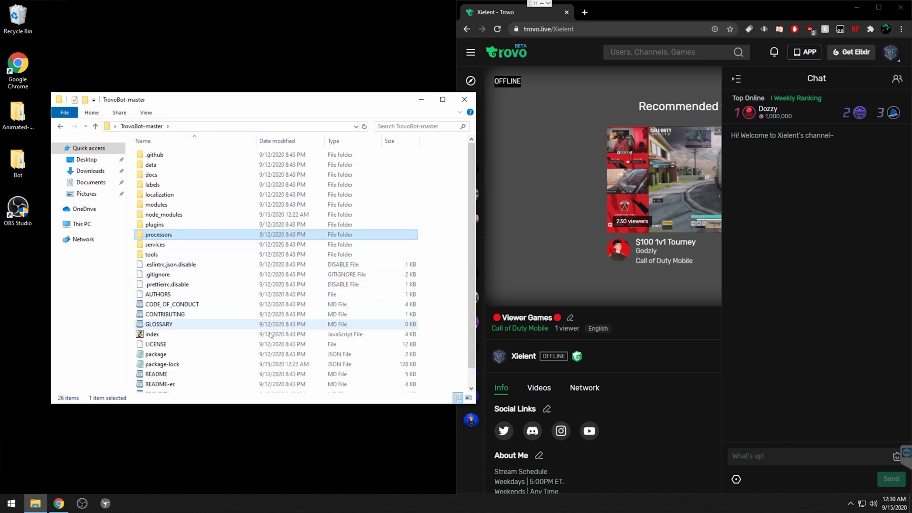
- Open a PowerShell window in TrovoBot-master and relaunch the bot with node index
left_click(443, 287)
right_click(444, 287)
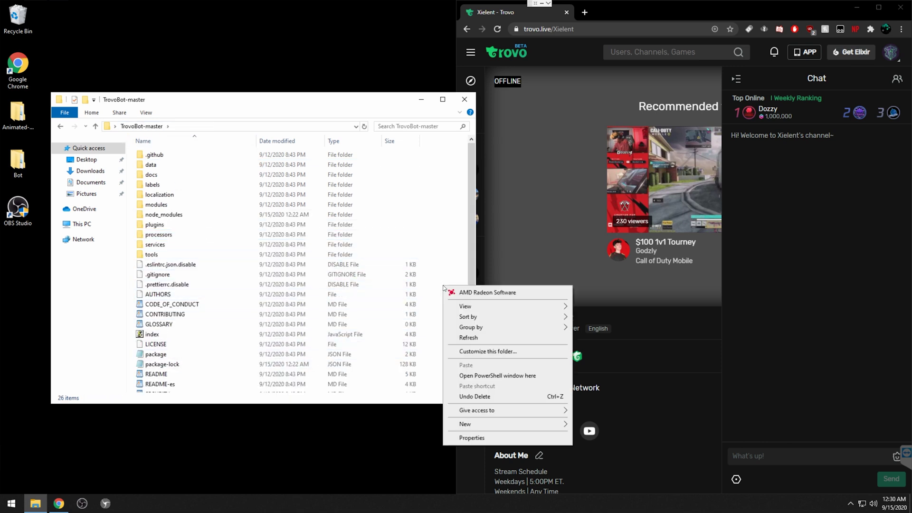
left_click(481, 376)
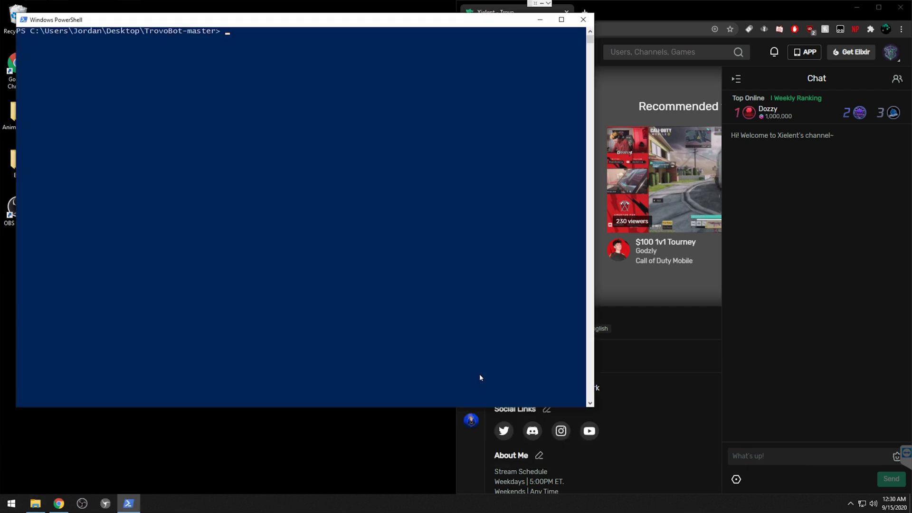
type("noc")
type("e index")
key("Return")
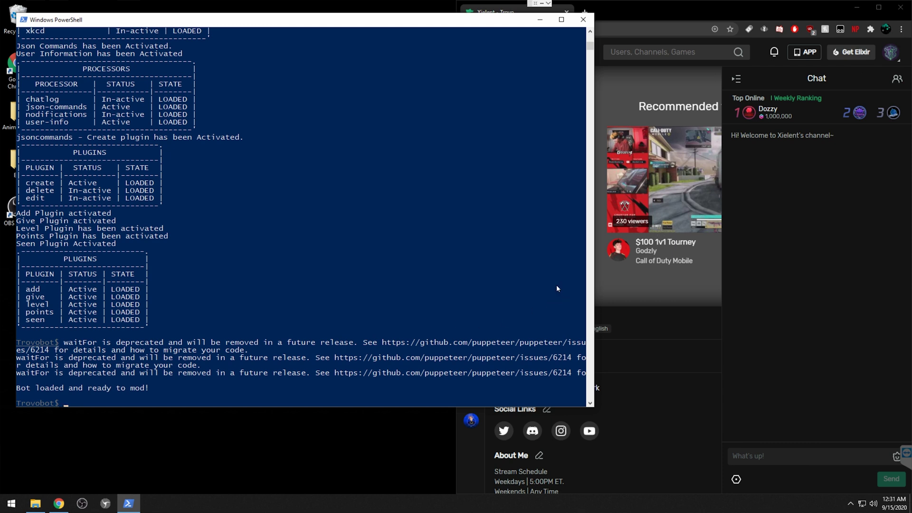
left_click(893, 83)
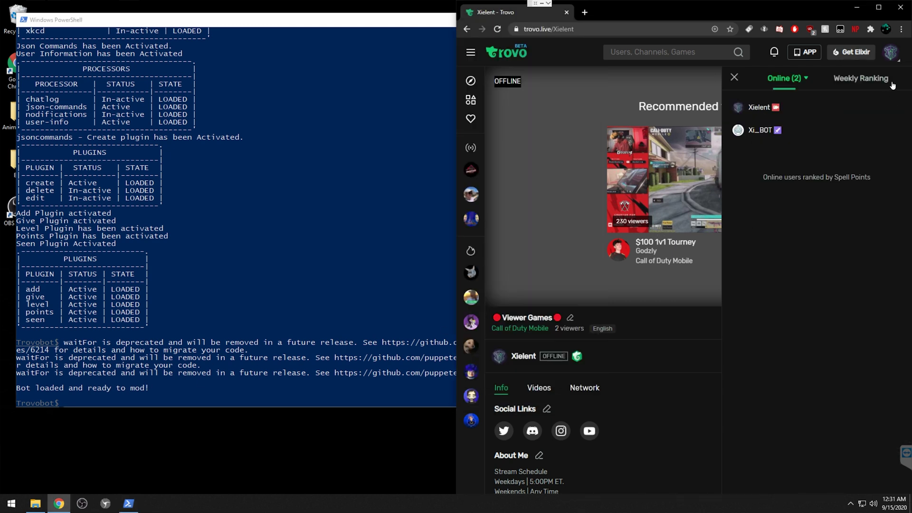
- Create a !yt chat command that replies with the copied YouTube channel link
left_click(736, 78)
left_click(779, 455)
type("!create")
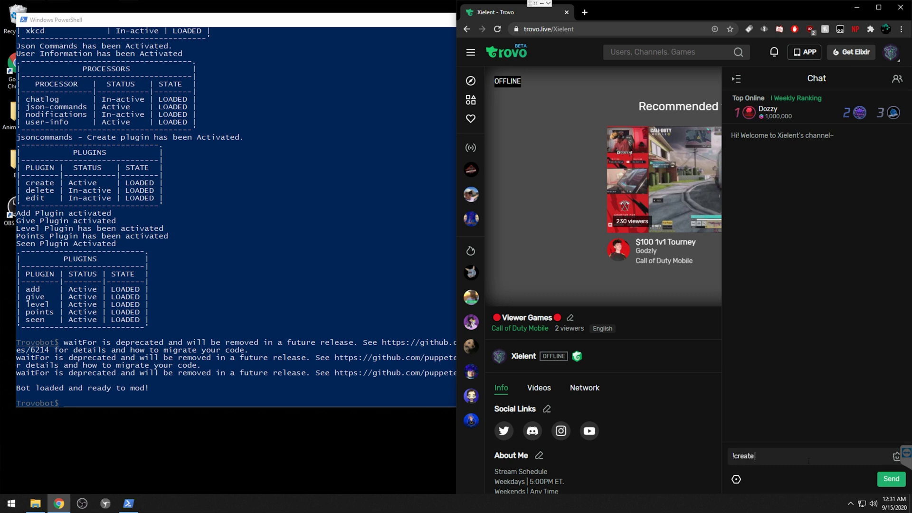
type(" yt")
right_click(588, 426)
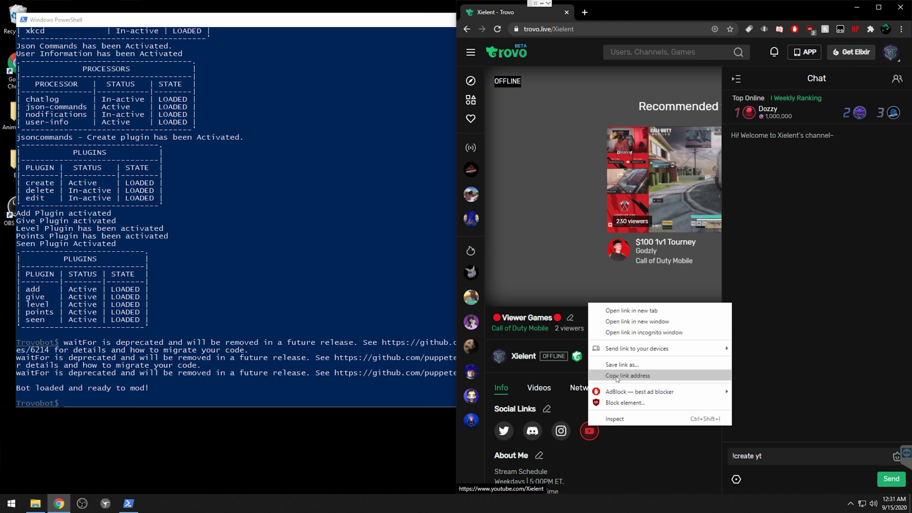
left_click(617, 377)
key("ctrl+v")
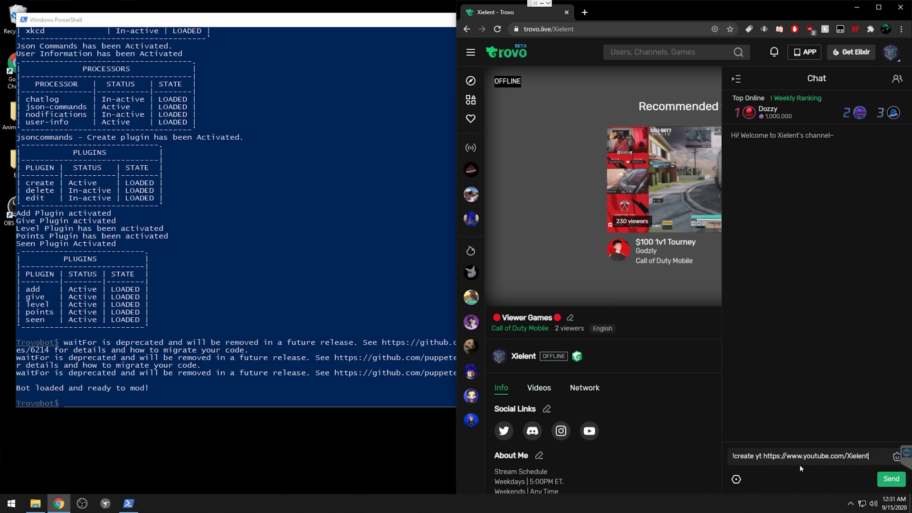
key("Return")
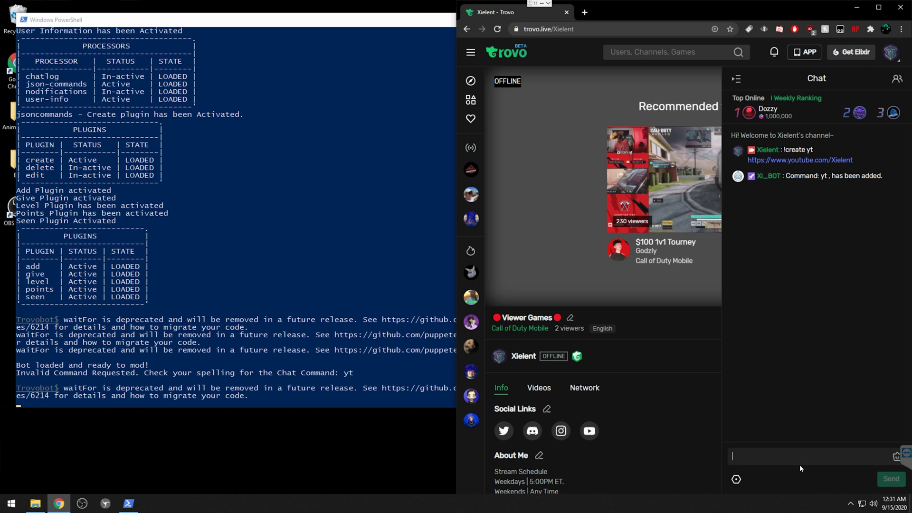
- Send !yt twice in Trovo chat to test the new command
type("!yt")
key("Return")
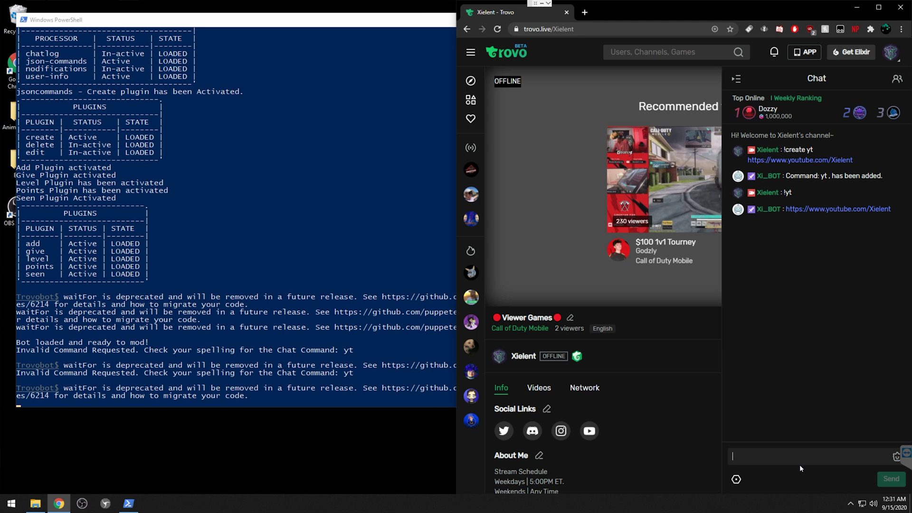
type("!yt")
key("Return")
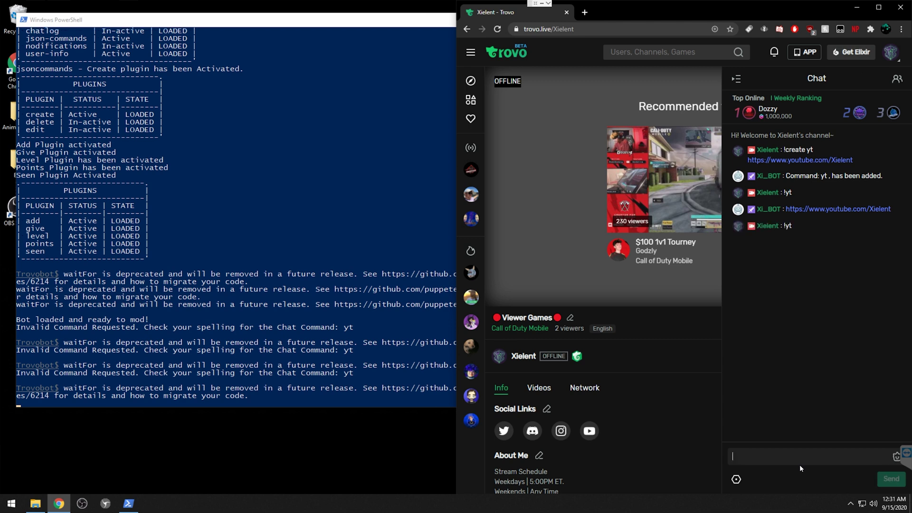
- Create an !ign command returning the streamer's gamer tag and test it with !ign
type("!")
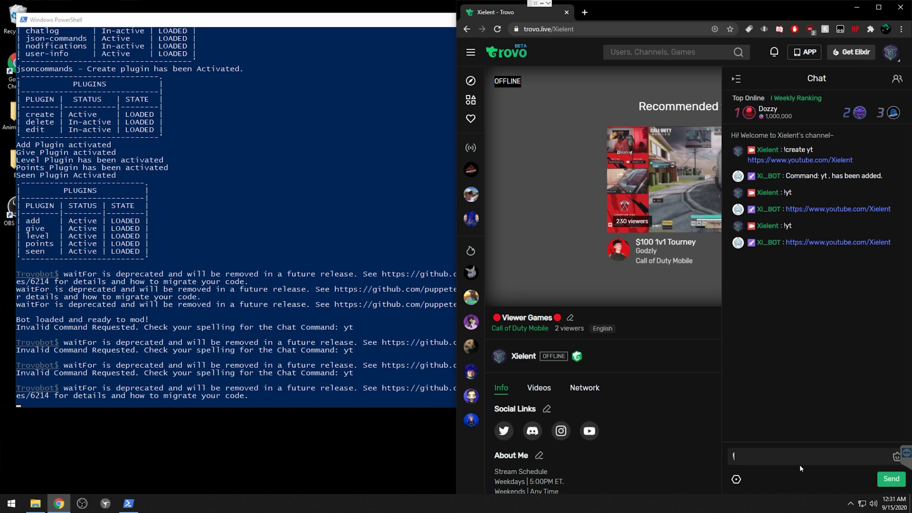
type("create ign xielent")
key("Return")
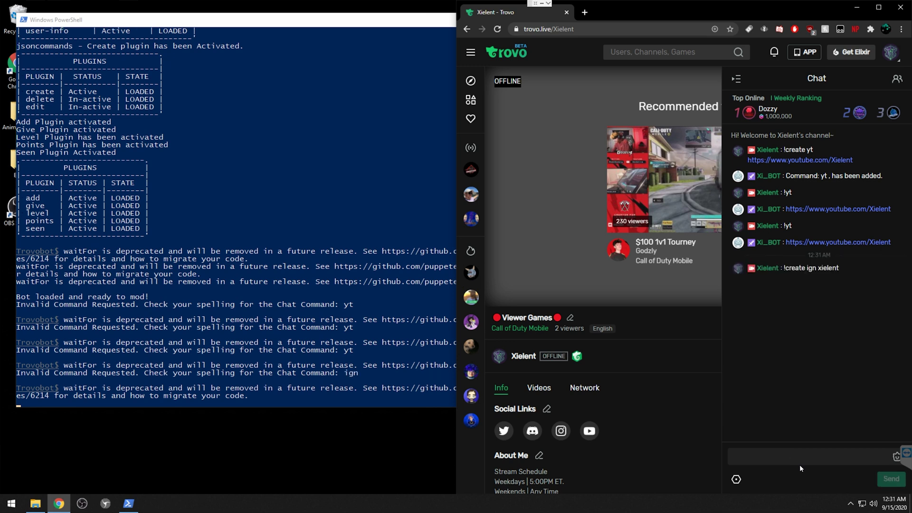
type("!ign")
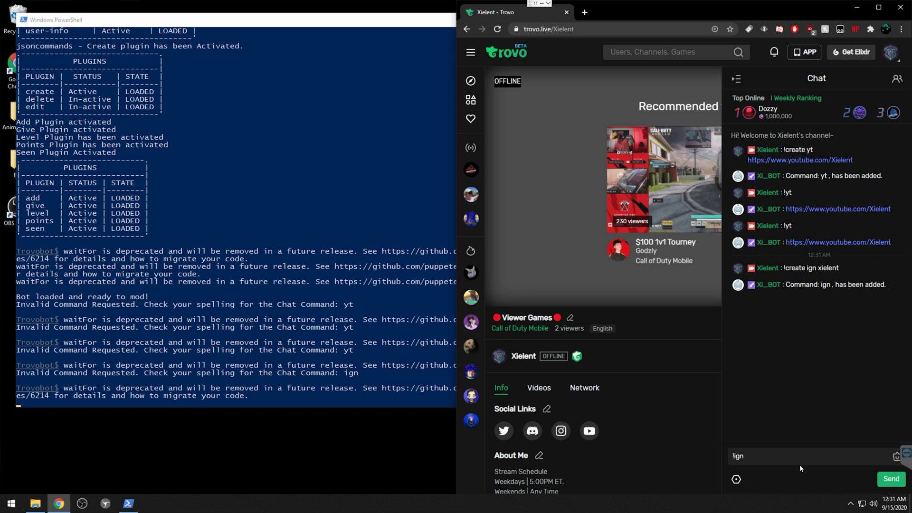
key("Return")
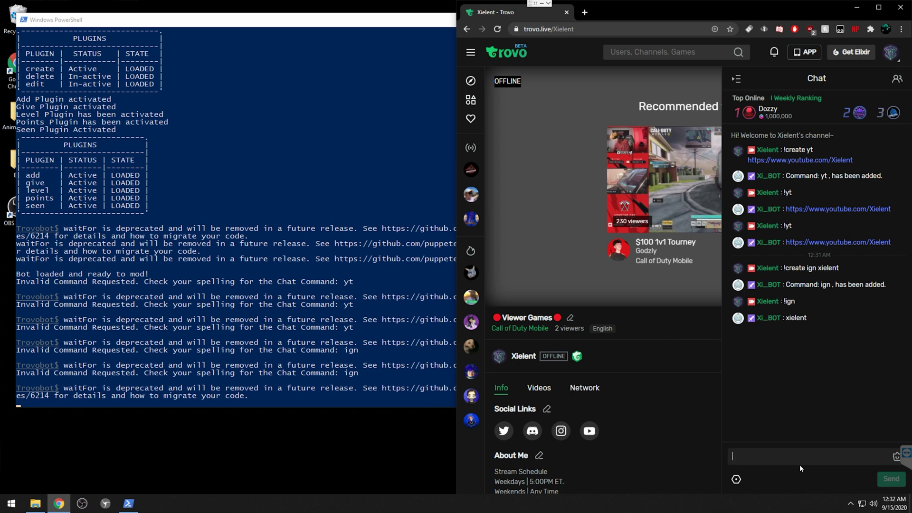
left_click(36, 504)
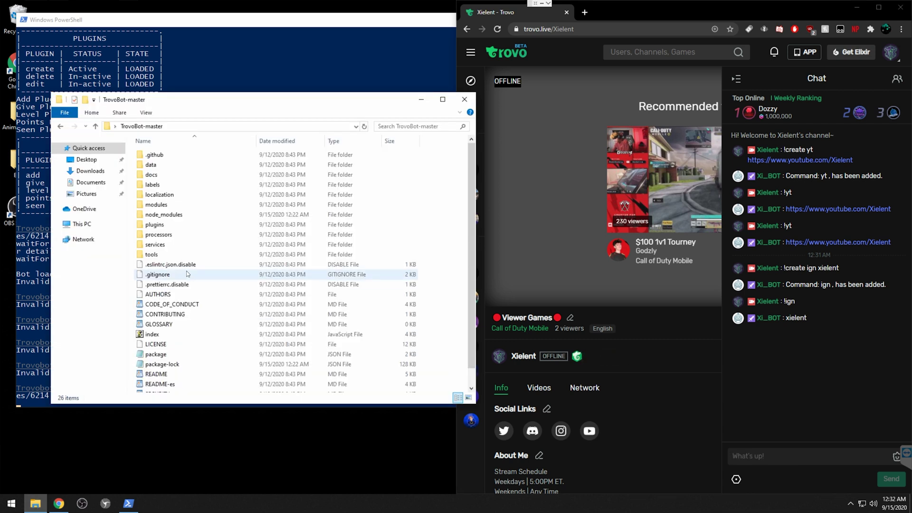
- Open the edit plugin's README from processors > jsoncommands > plugins > edit
double_click(174, 235)
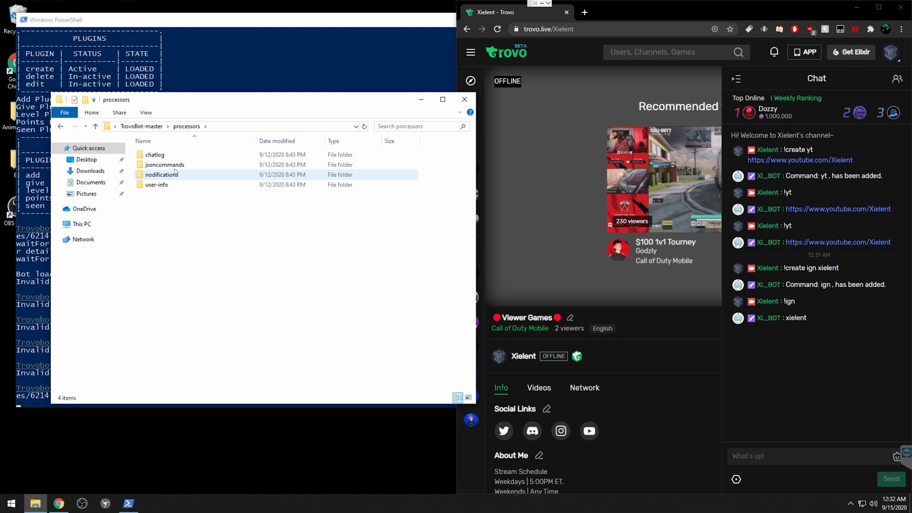
double_click(176, 165)
double_click(159, 156)
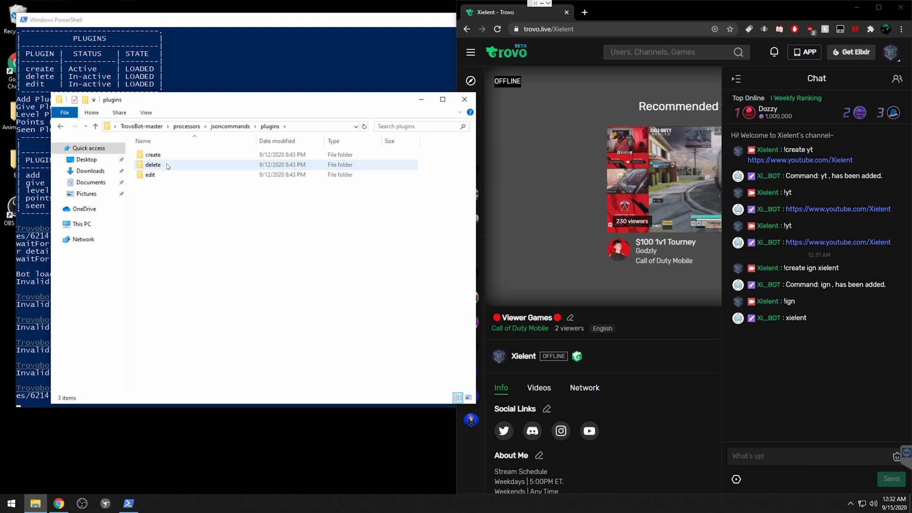
double_click(151, 174)
left_click(160, 175)
double_click(160, 176)
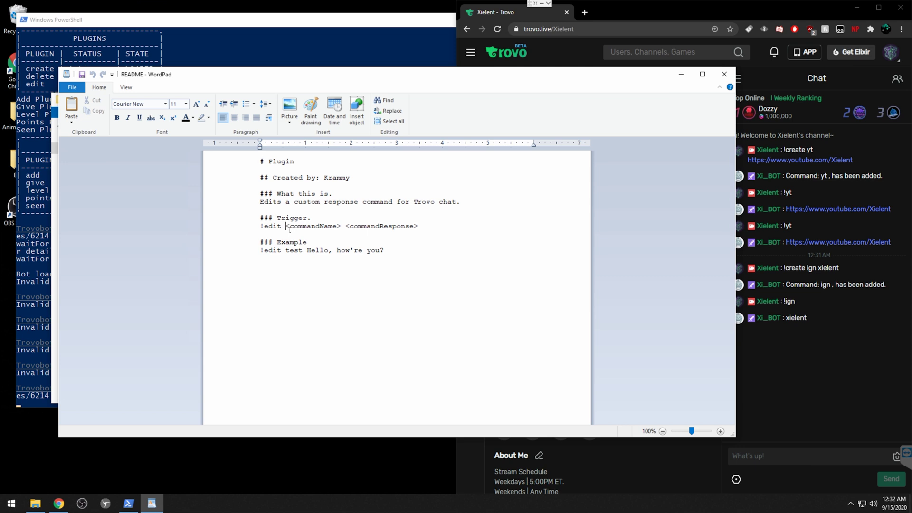
- Copy the !edit <commandName> <commandResponse> trigger line and close WordPad
left_click_drag(261, 225, 414, 227)
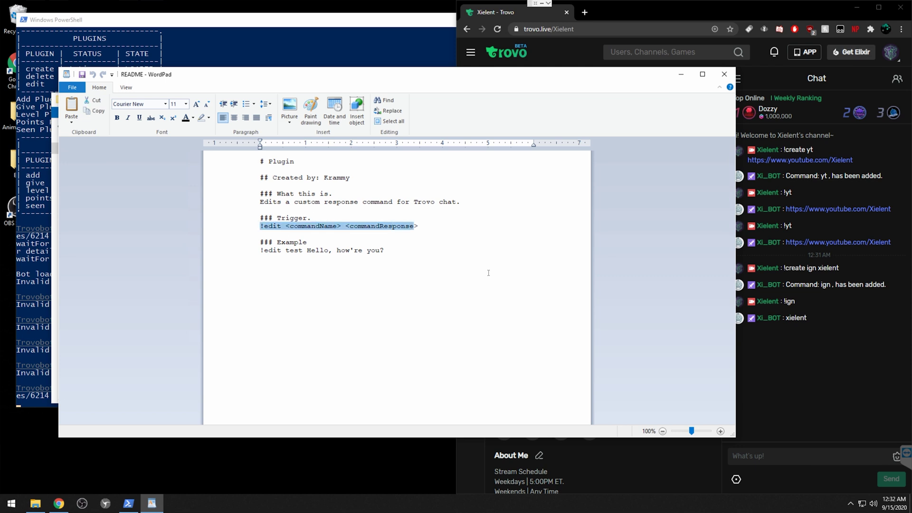
key("ctrl+c")
left_click(724, 74)
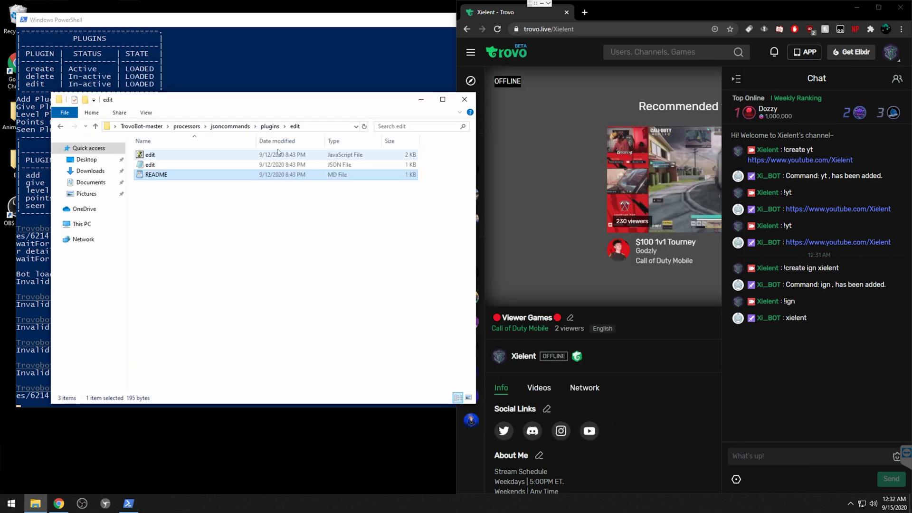
- Return to TrovoBot-master via the breadcrumbs and open its main plugins folder
left_click(269, 126)
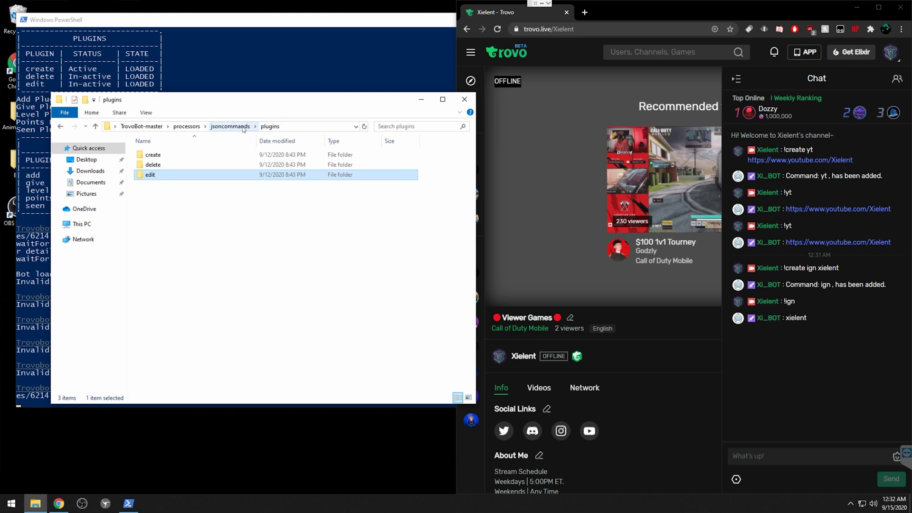
left_click(228, 127)
left_click(184, 126)
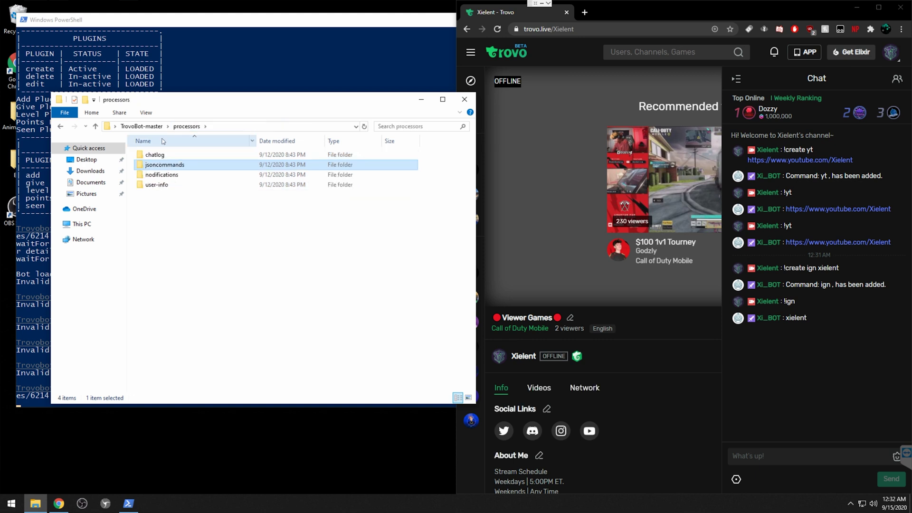
left_click(142, 126)
double_click(180, 224)
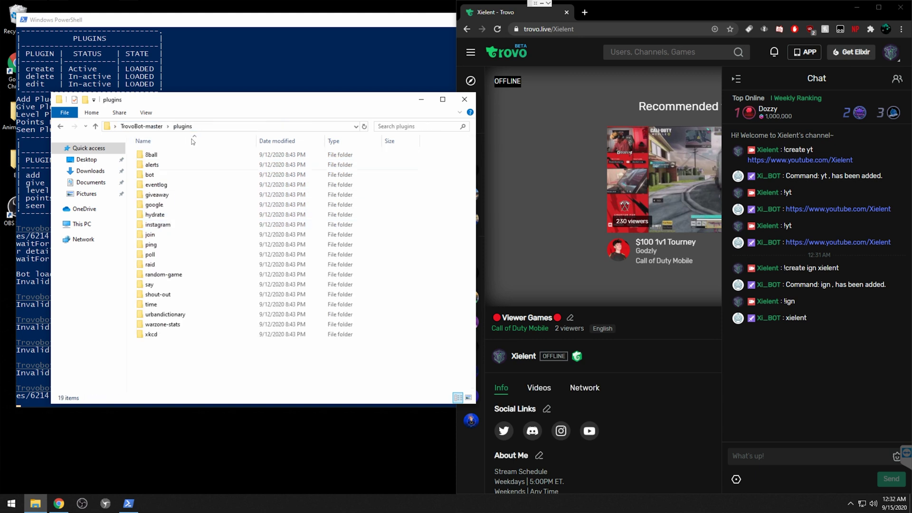
- Move the plugins window aside and bring the bot's PowerShell console to the front
left_click_drag(168, 104, 504, 95)
scroll(150, 259, "up", 13)
scroll(150, 259, "up", 3)
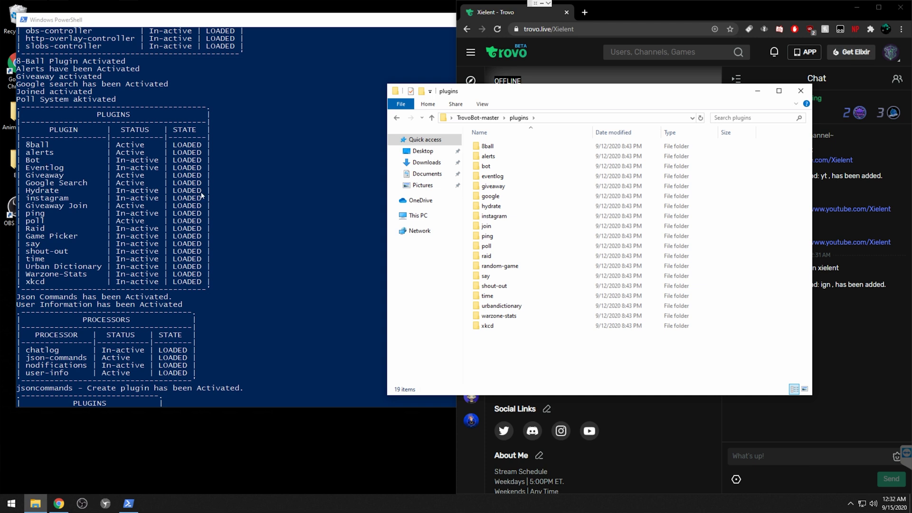
left_click(217, 325)
scroll(220, 326, "down", 13)
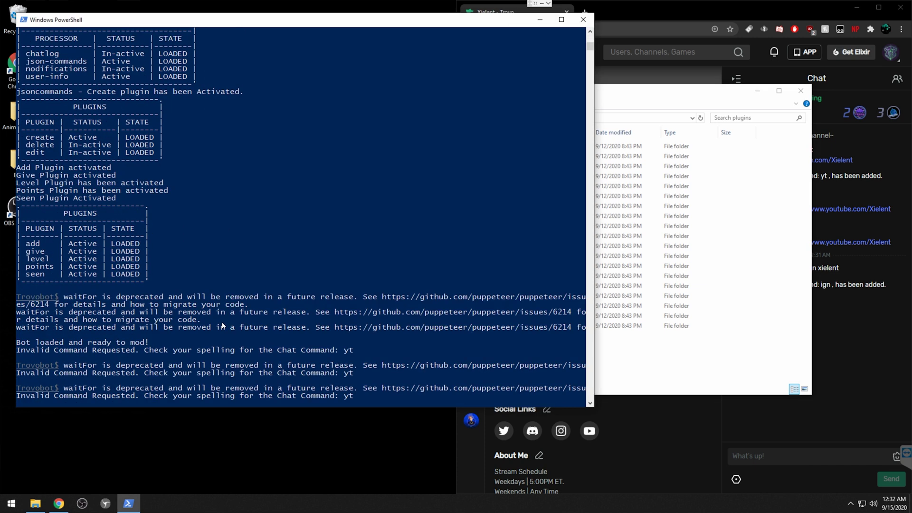
- Show the console help list and run activate-plugin bot to enable Bot Information
scroll(223, 325, "down", 3)
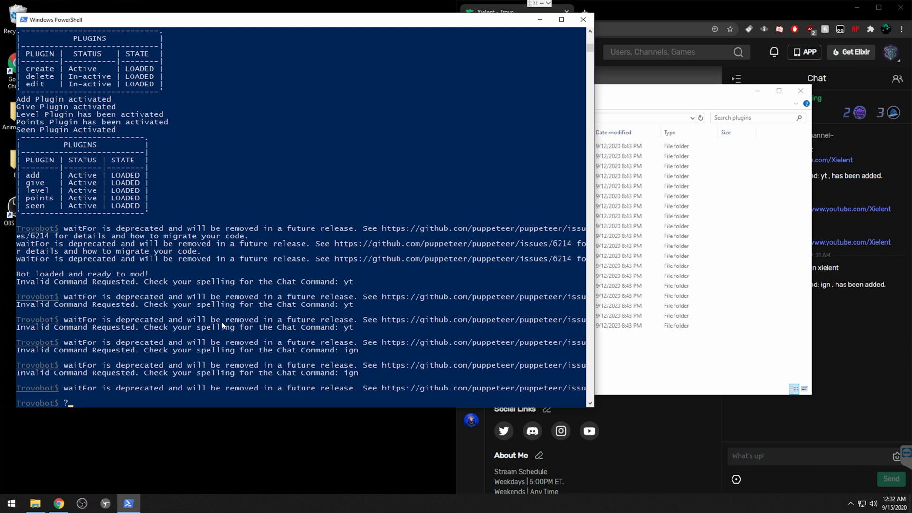
key("Return")
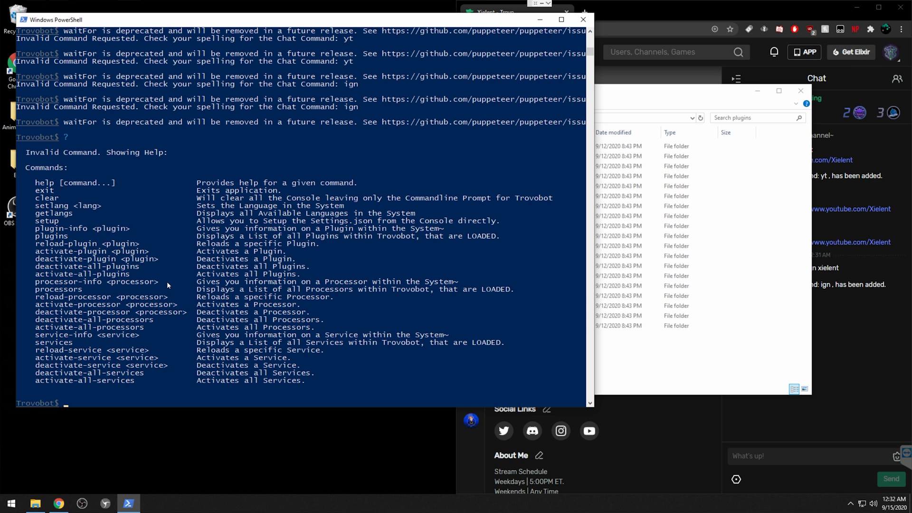
type("activate-plugin bot")
key("Return")
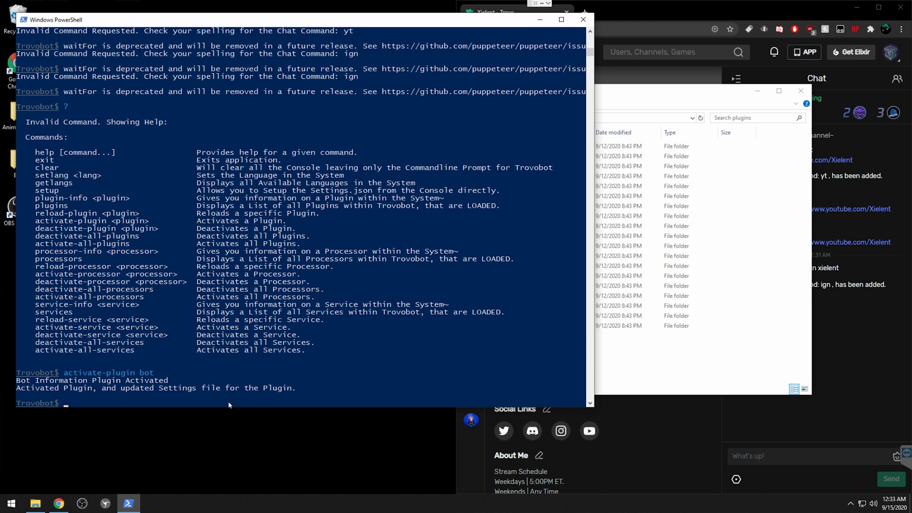
left_click(875, 358)
- Send !bot in Trovo chat and get the bot's GitHub link reply
left_click(784, 455)
type("!bot")
key("Return")
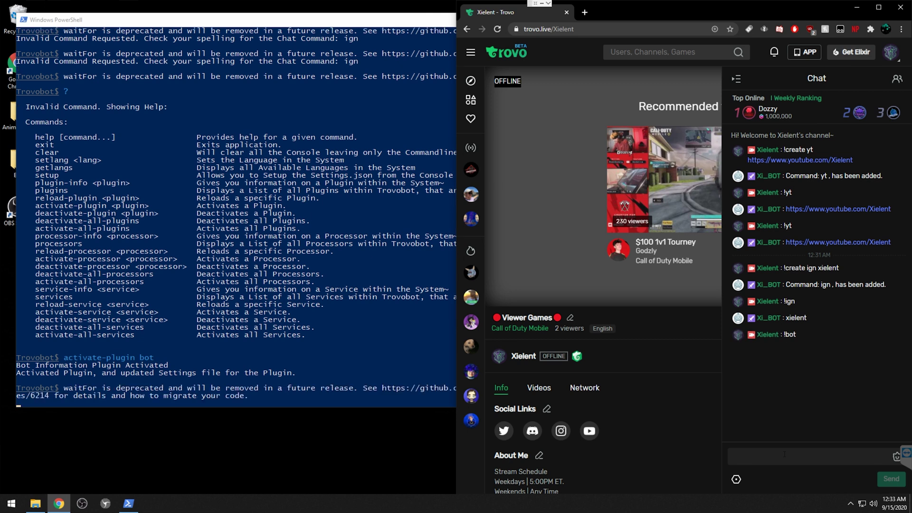
left_click(802, 398)
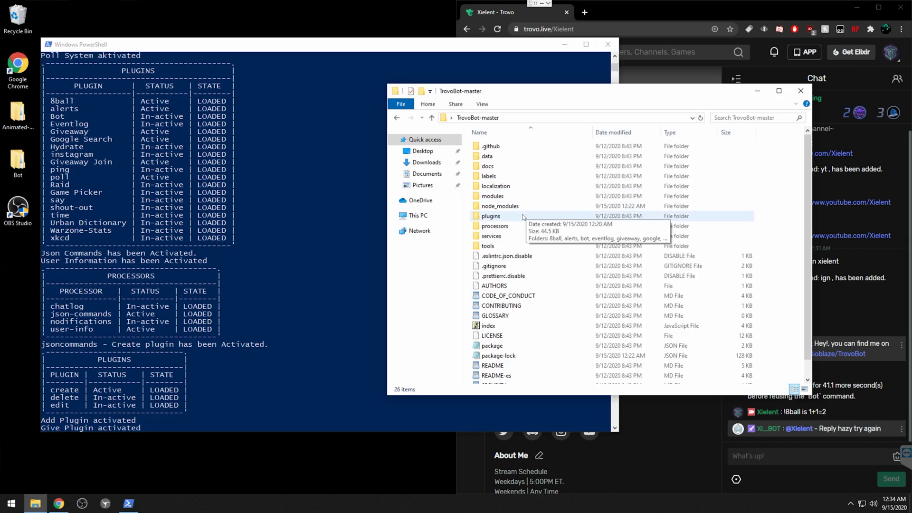
- Open plugins > alerts and load spells.json in Notepad
double_click(518, 216)
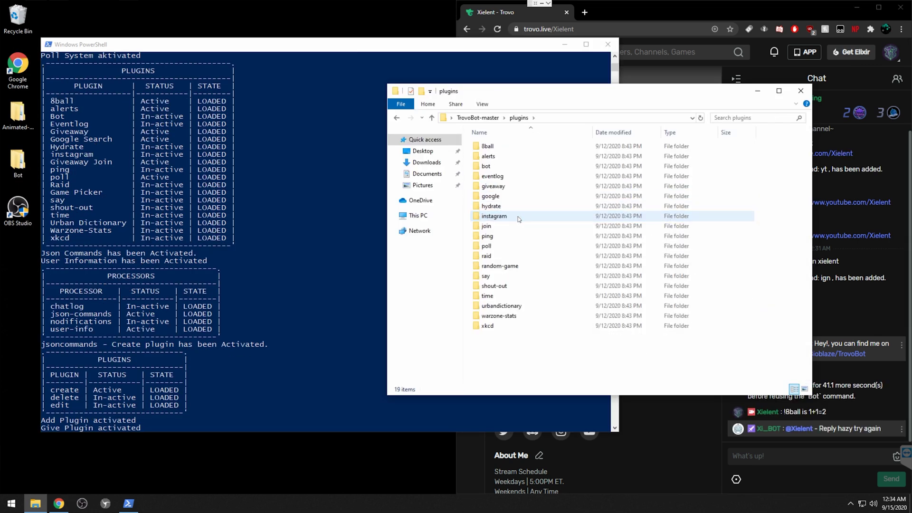
double_click(494, 161)
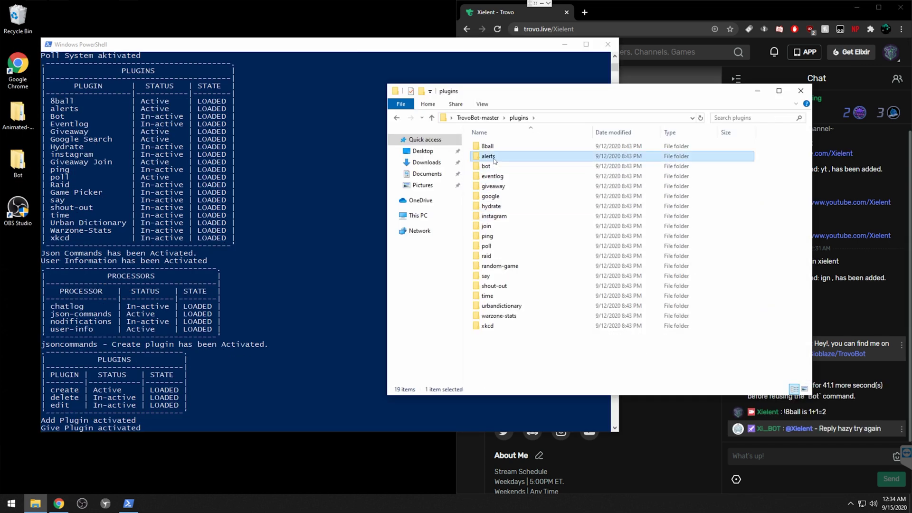
double_click(500, 178)
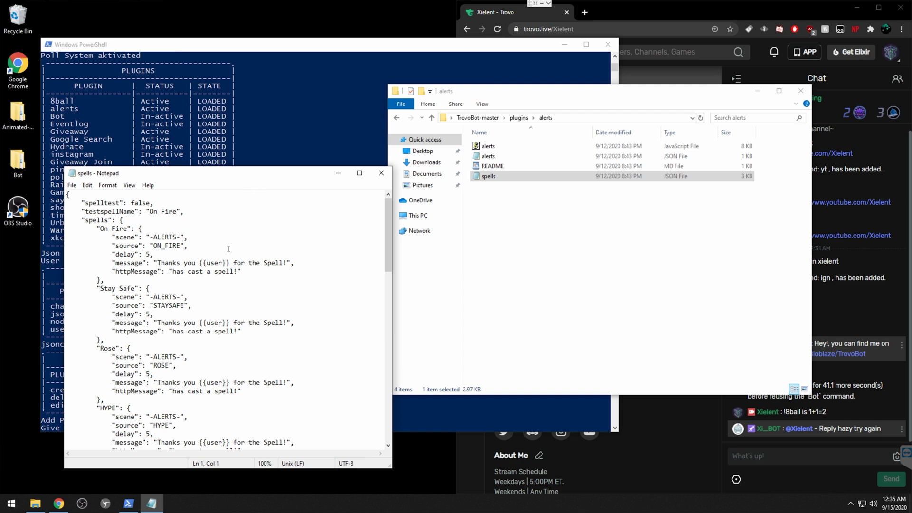
- Scroll through spells.json and close it, view and close the alerts README, then open alerts.json
scroll(228, 248, "down", 18)
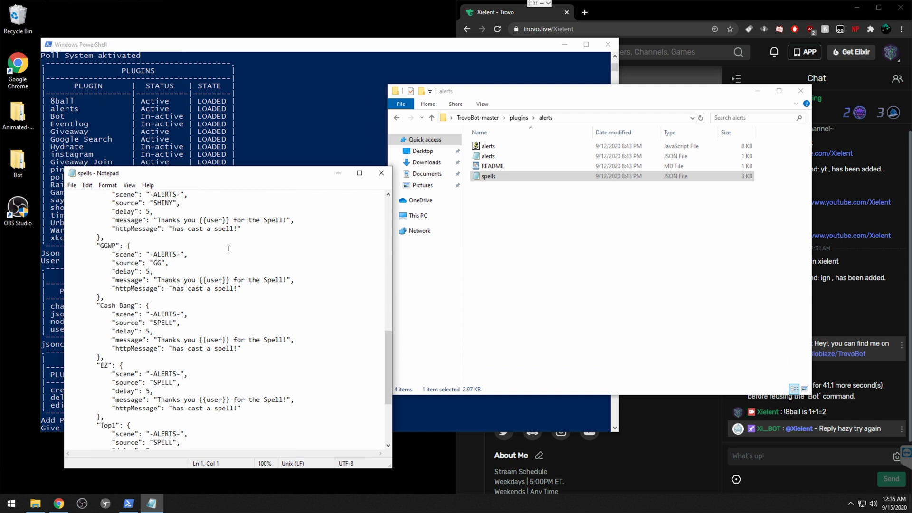
left_click(381, 173)
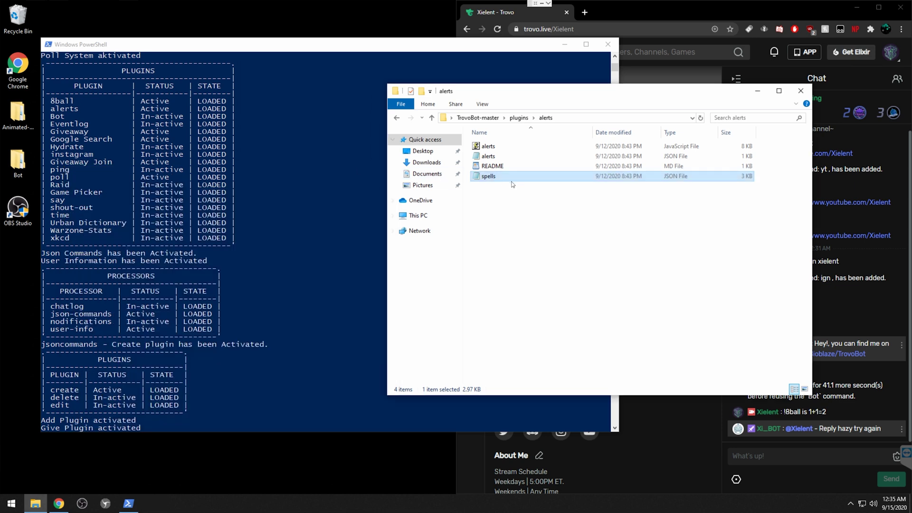
double_click(492, 166)
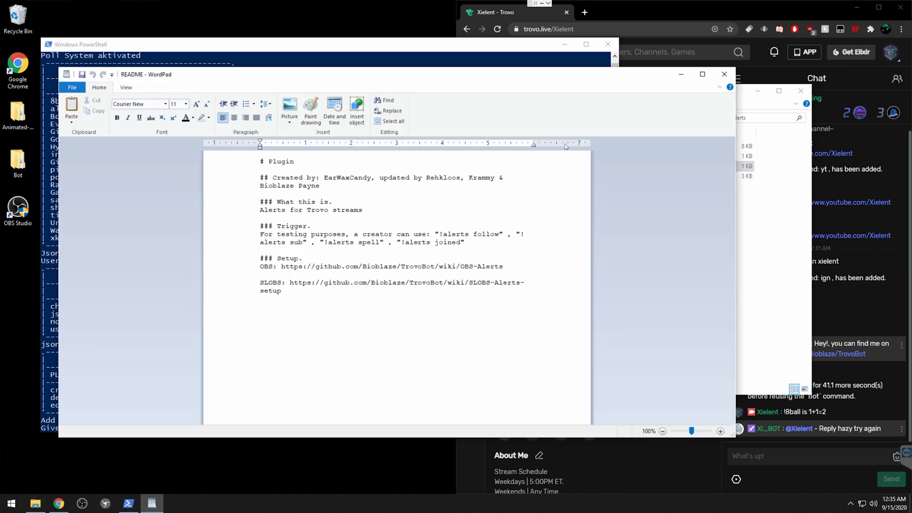
left_click(724, 74)
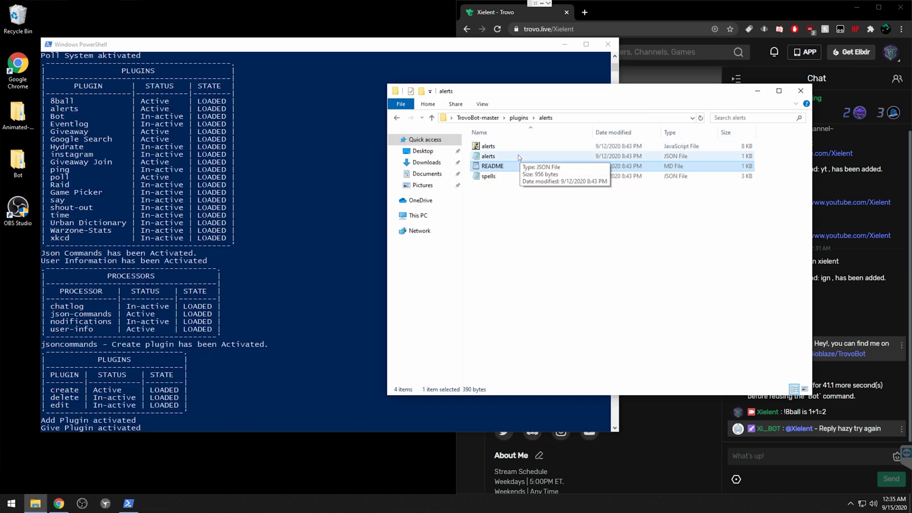
double_click(490, 157)
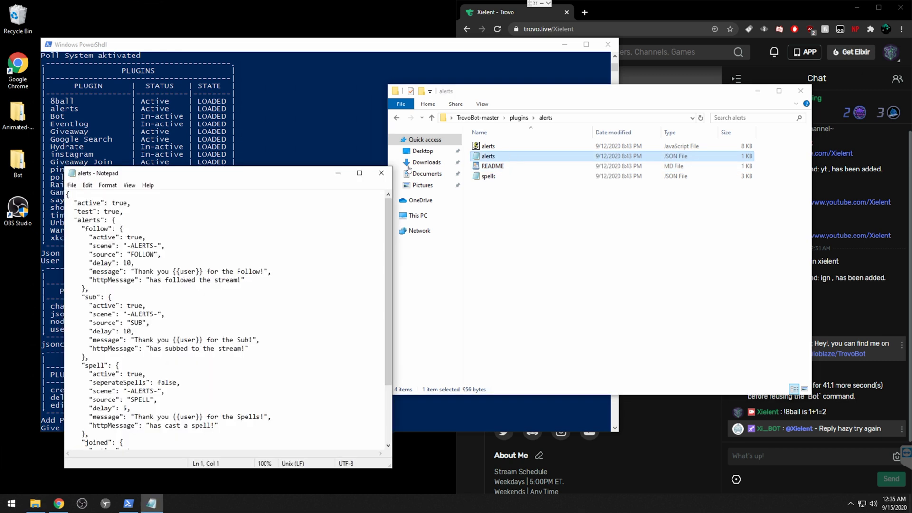
- Change the alerts config's test setting from true to false and save the file
left_click_drag(156, 169, 497, 103)
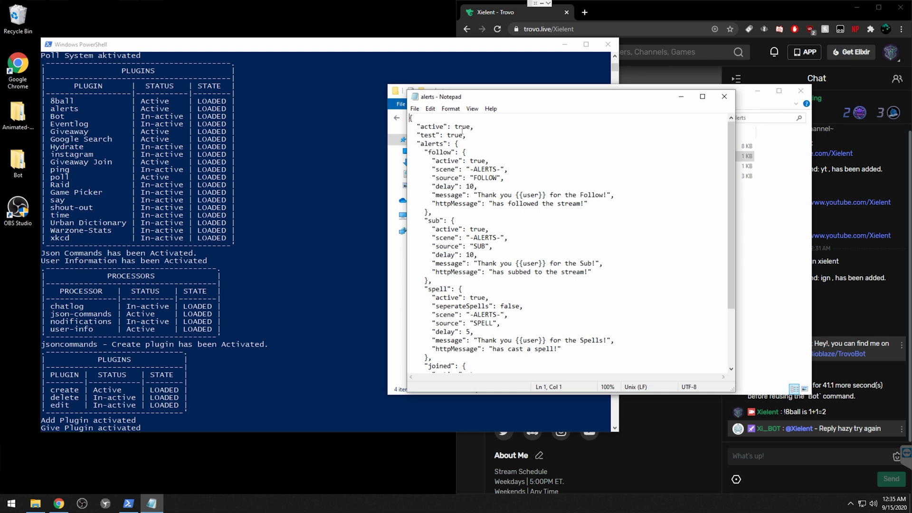
left_click_drag(463, 136, 446, 138)
type("false")
left_click(415, 108)
left_click(431, 151)
- Check the active values and the follow alert's {{user}} thank-you message
left_click_drag(455, 127, 471, 126)
left_click(487, 151)
left_click_drag(487, 161, 469, 161)
left_click_drag(479, 195, 613, 192)
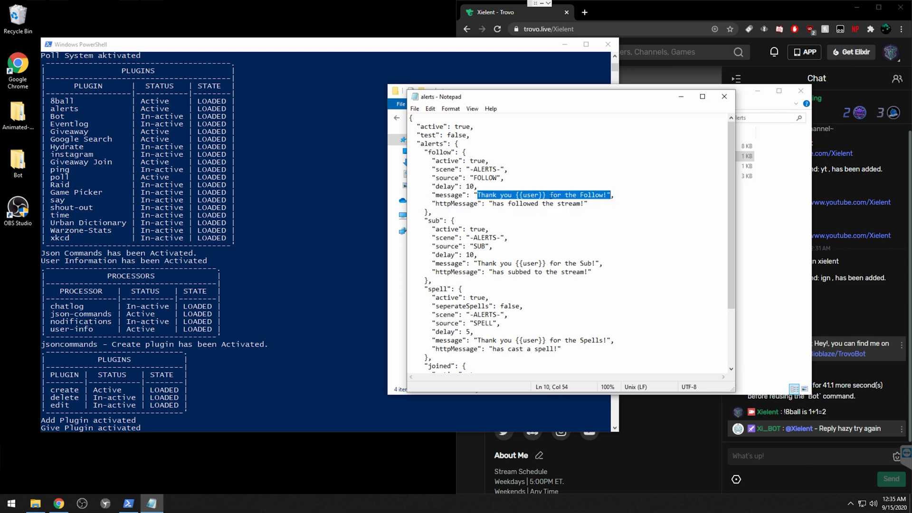
left_click(569, 195)
left_click_drag(477, 195, 611, 196)
left_click(515, 195)
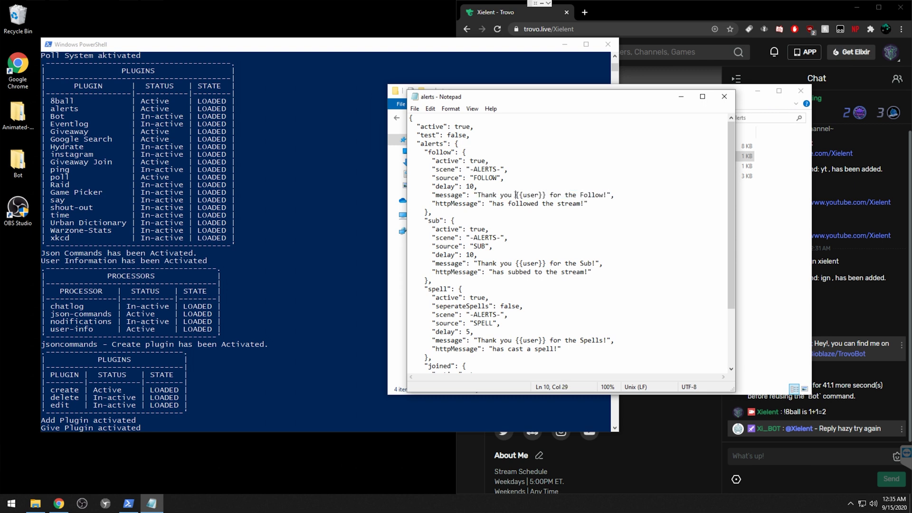
- Confirm the spell alert targets the -ALERTS- scene, then bring up OBS Studio
left_click(473, 323)
scroll(481, 333, "down", 3)
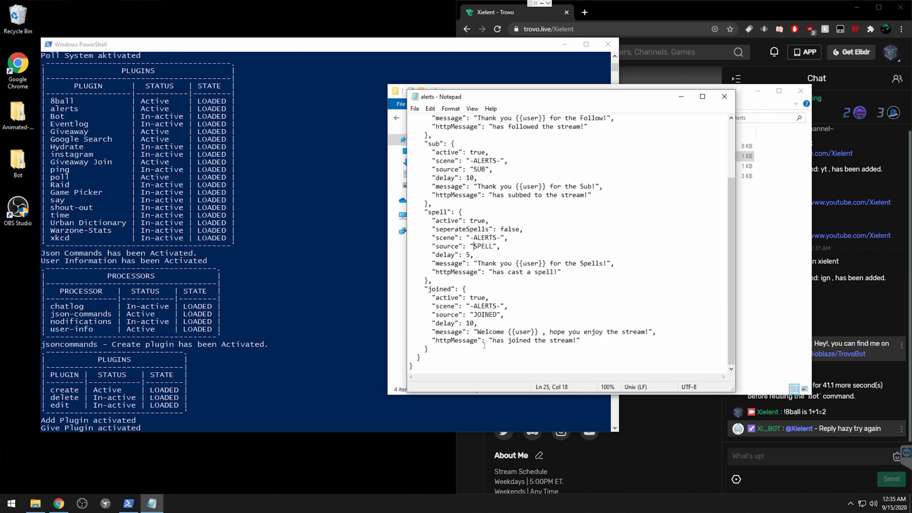
scroll(484, 346, "up", 3)
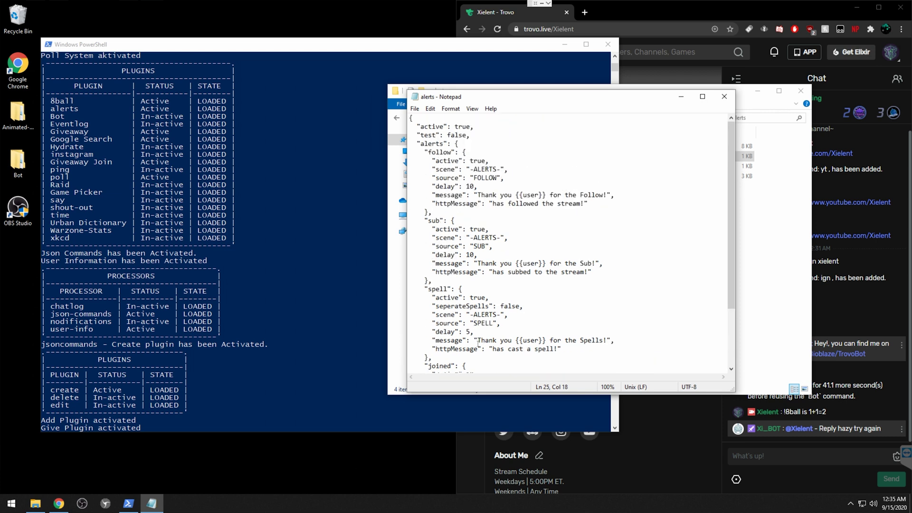
left_click_drag(469, 314, 502, 314)
left_click(489, 314)
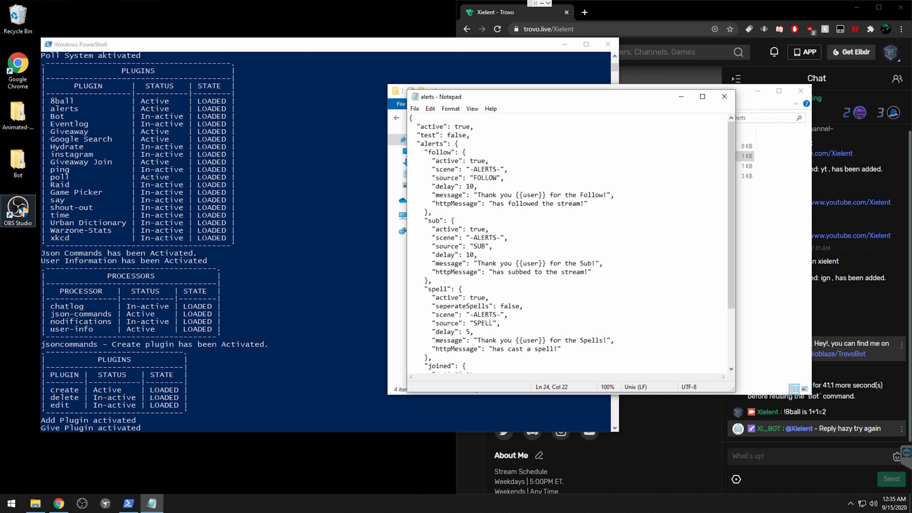
left_click(83, 504)
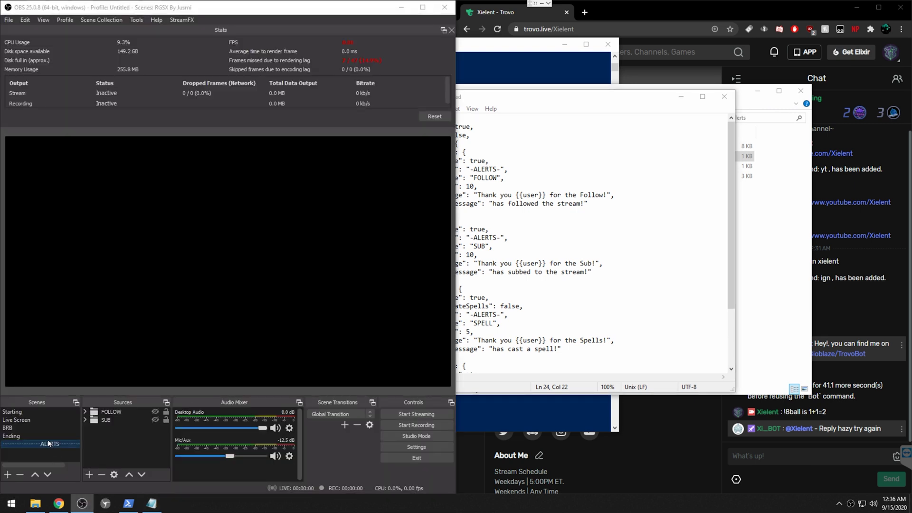
- Briefly show, then re-hide, the FOLLOW and SUB alert sources in OBS
left_click(156, 413)
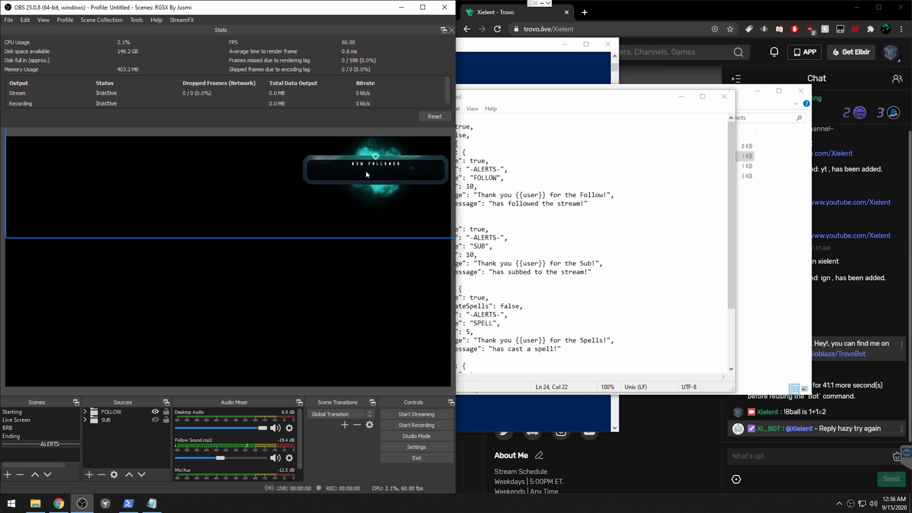
left_click(155, 412)
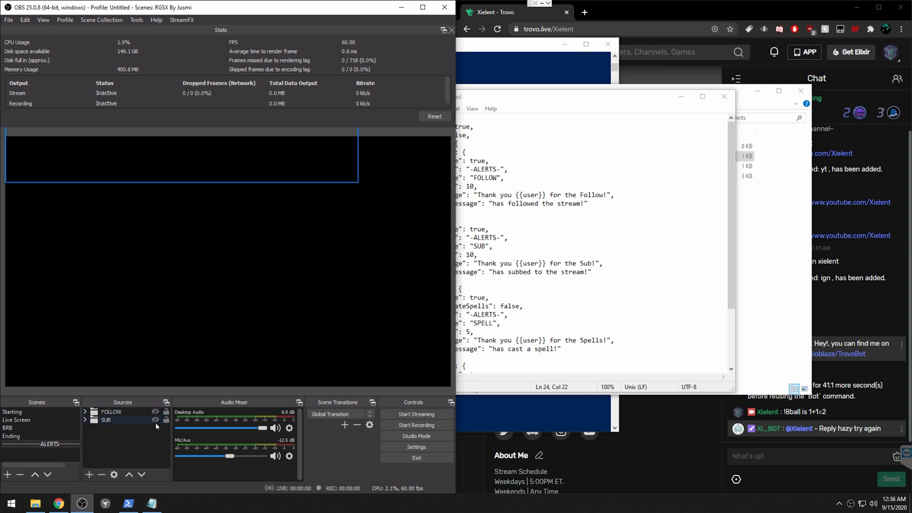
left_click(154, 419)
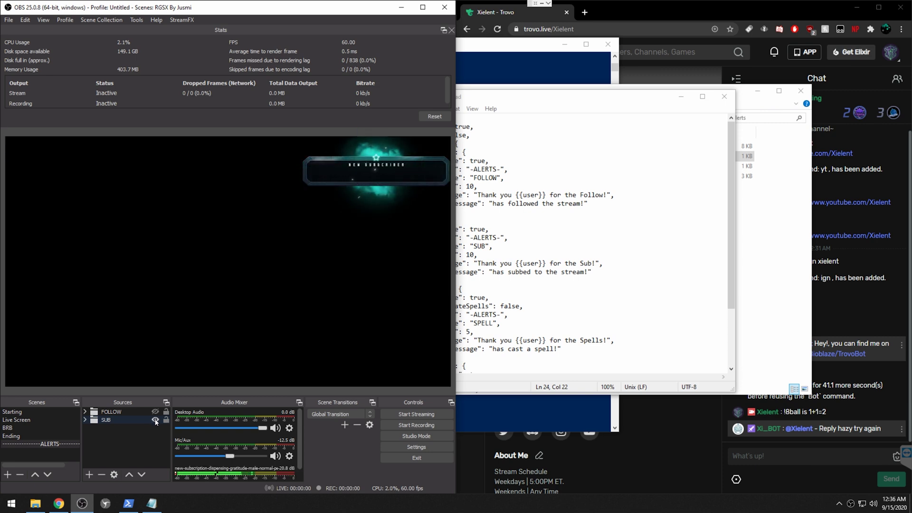
left_click(155, 420)
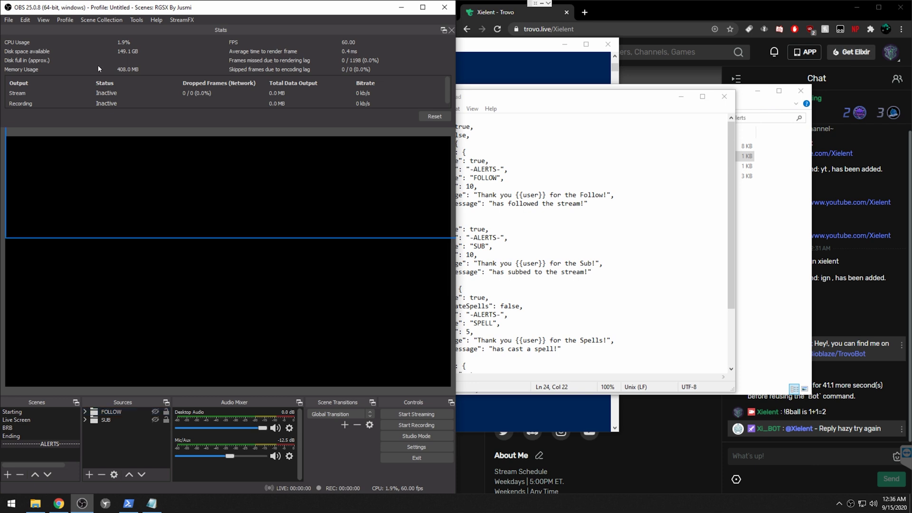
left_click(569, 203)
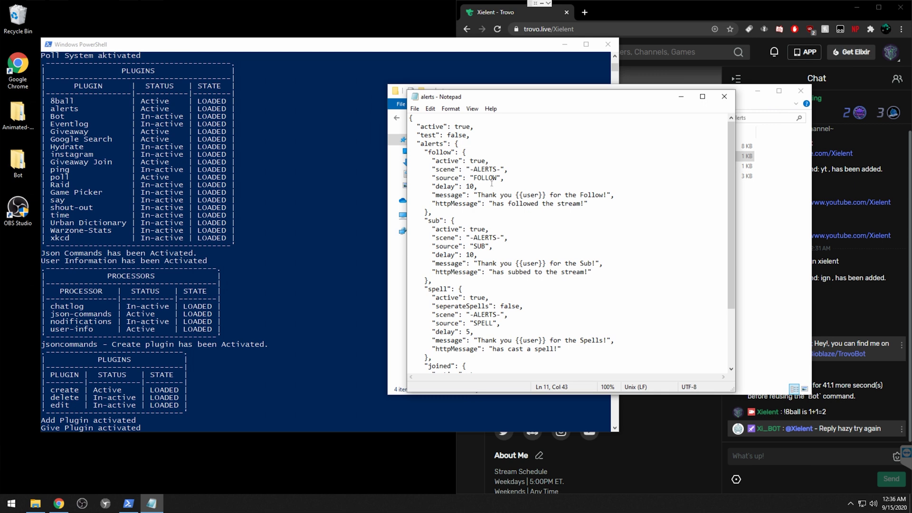
- Save the edited alerts config in Notepad and close Notepad
left_click(513, 194)
left_click(414, 108)
left_click(430, 151)
scroll(510, 240, "down", 3)
left_click(724, 96)
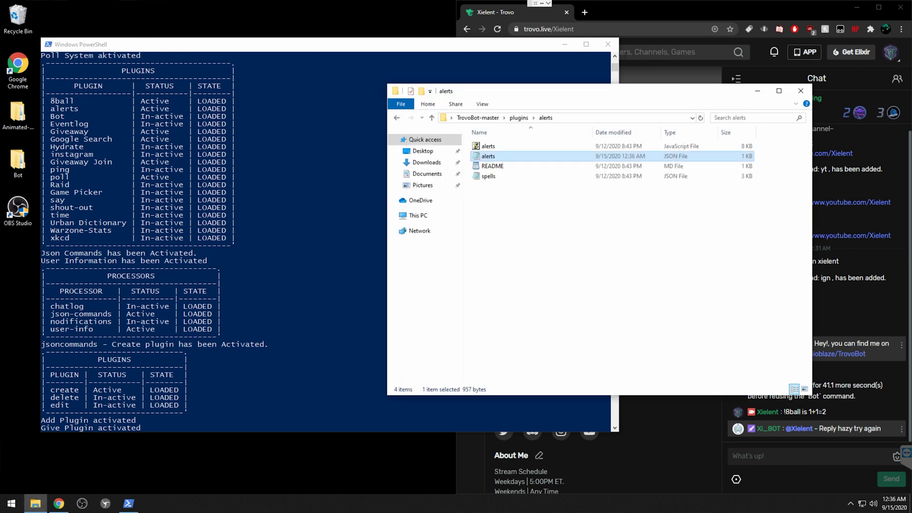
- Close the old bot console and show the top-level TrovoBot-master folder in File Explorer
left_click(609, 46)
left_click(668, 235)
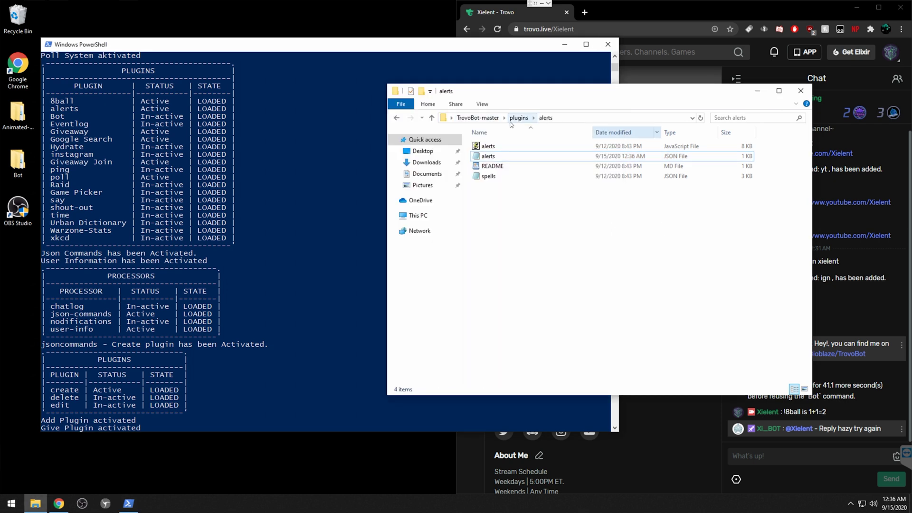
left_click(478, 118)
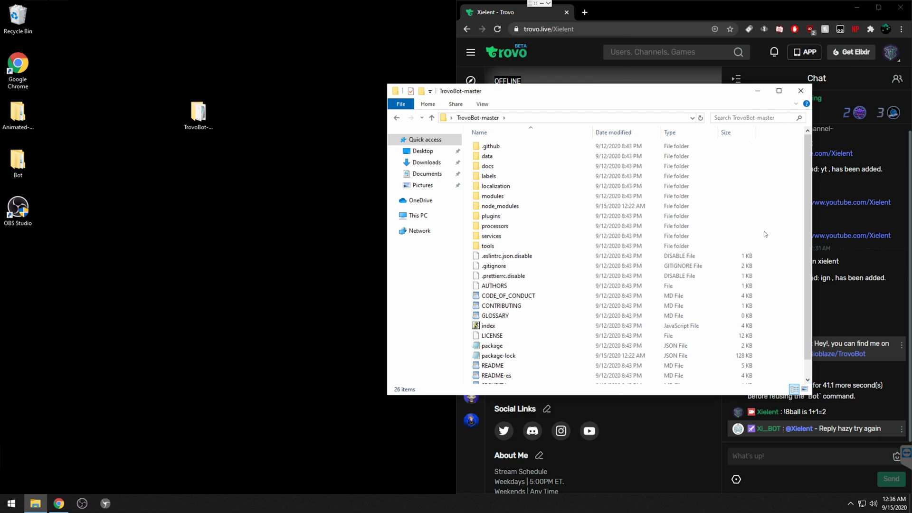
right_click(783, 255)
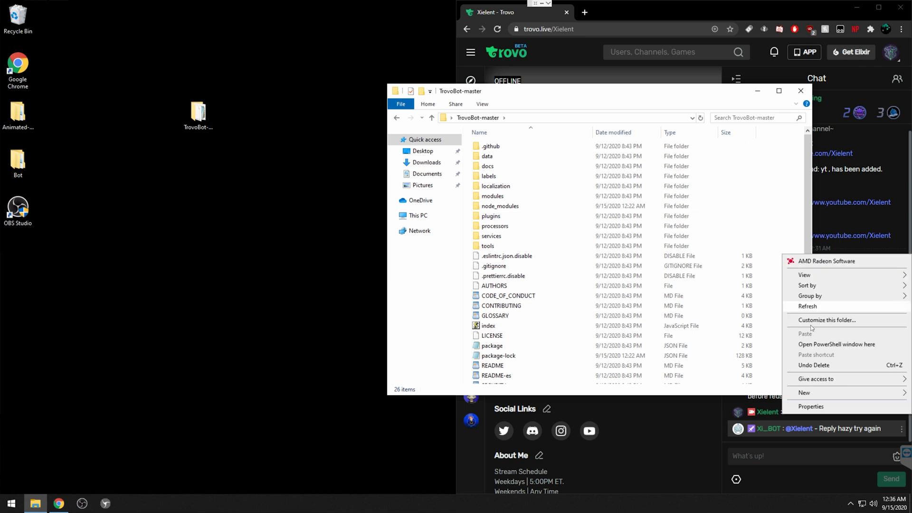
- Start TrovoBot with 'node index' in a PowerShell window opened in TrovoBot-master
left_click(808, 346)
type("node index")
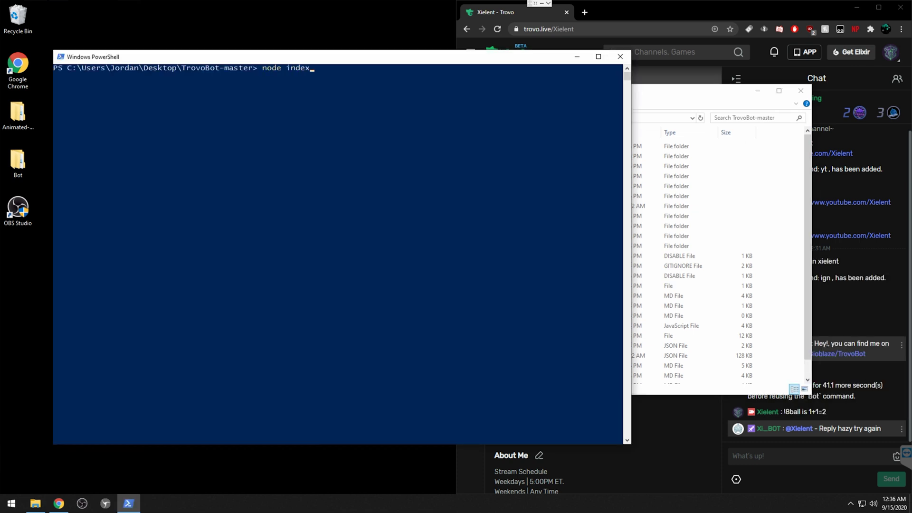
key("Return")
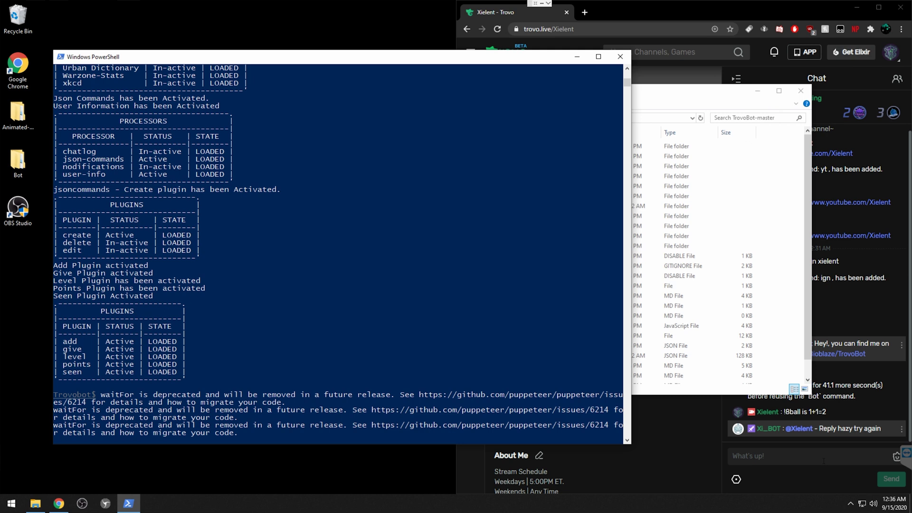
left_click(823, 460)
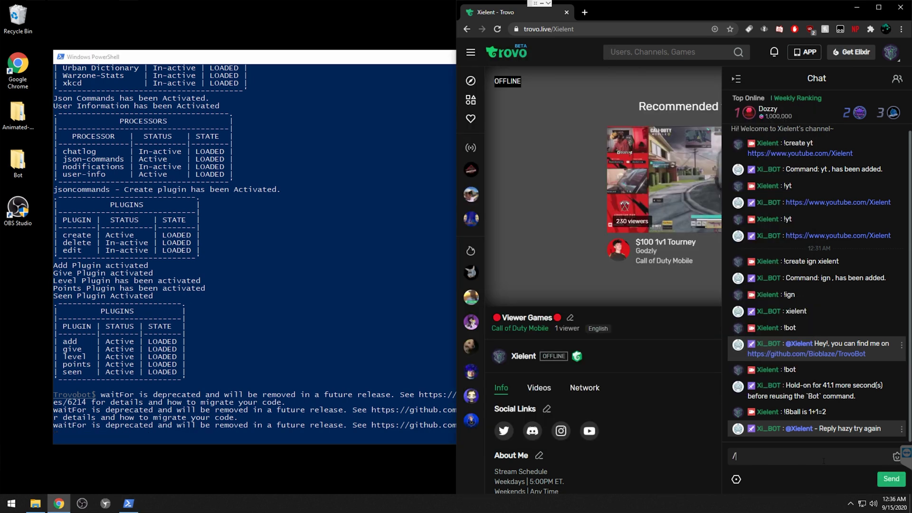
- Clear the Trovo chat with /clear, check the viewer list, and widen the Chrome window
type("/clear")
key("Return")
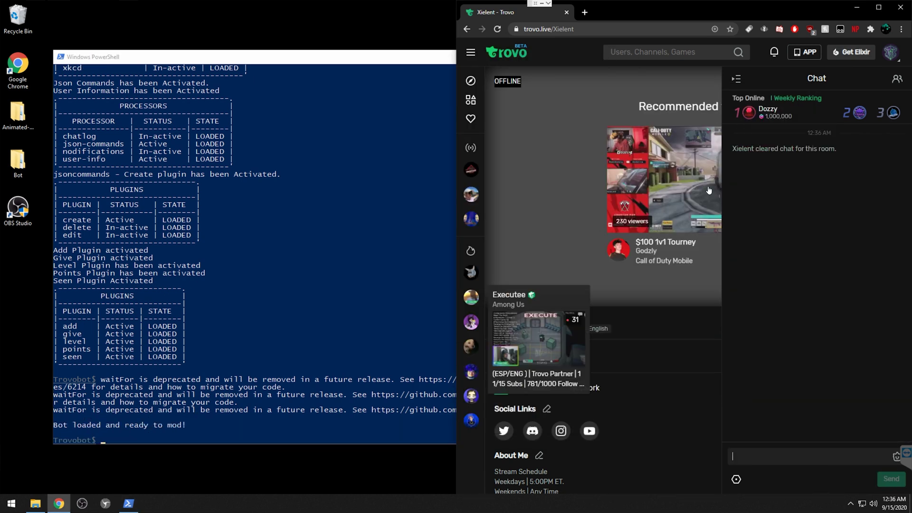
left_click(897, 79)
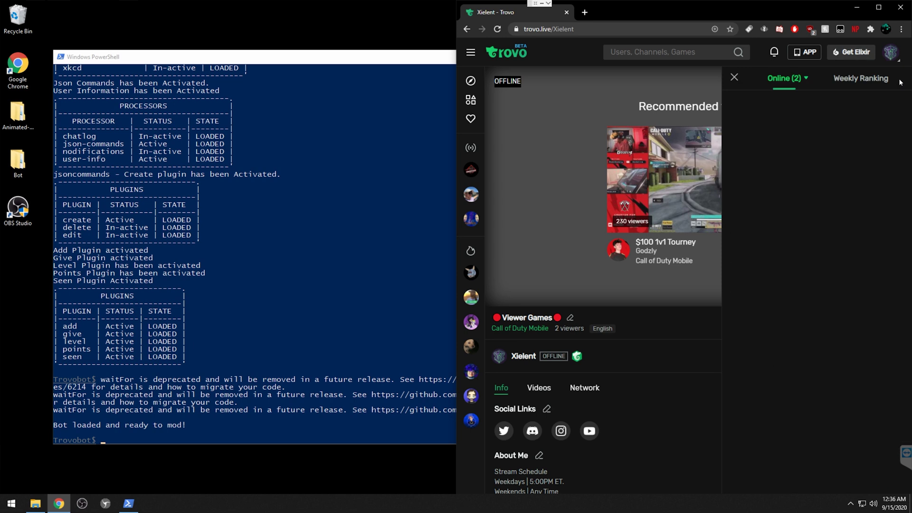
left_click(733, 78)
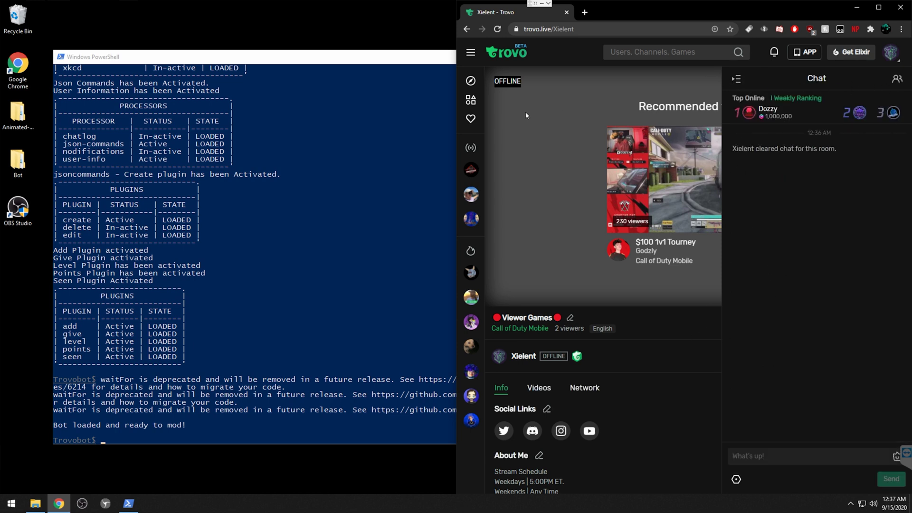
left_click_drag(456, 150, 253, 157)
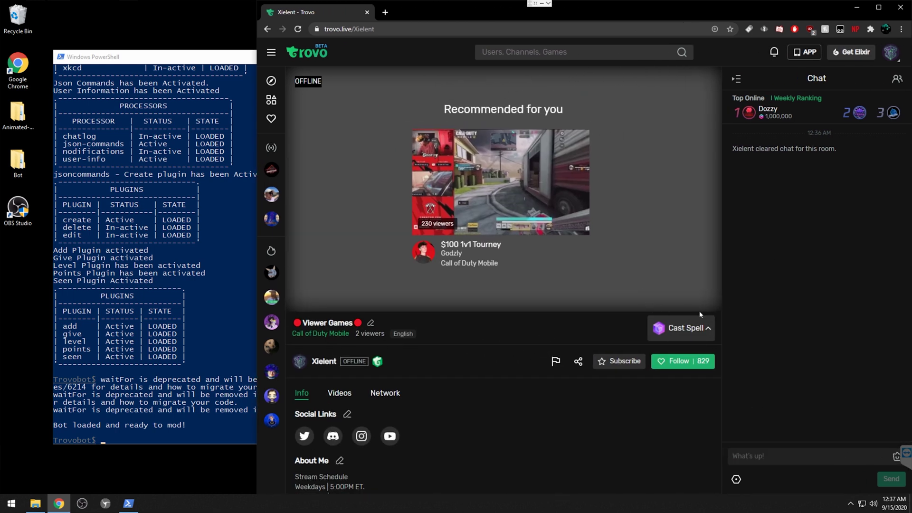
- Cast the Stay Safe spell to trigger the bot's thank-you reply
left_click(684, 327)
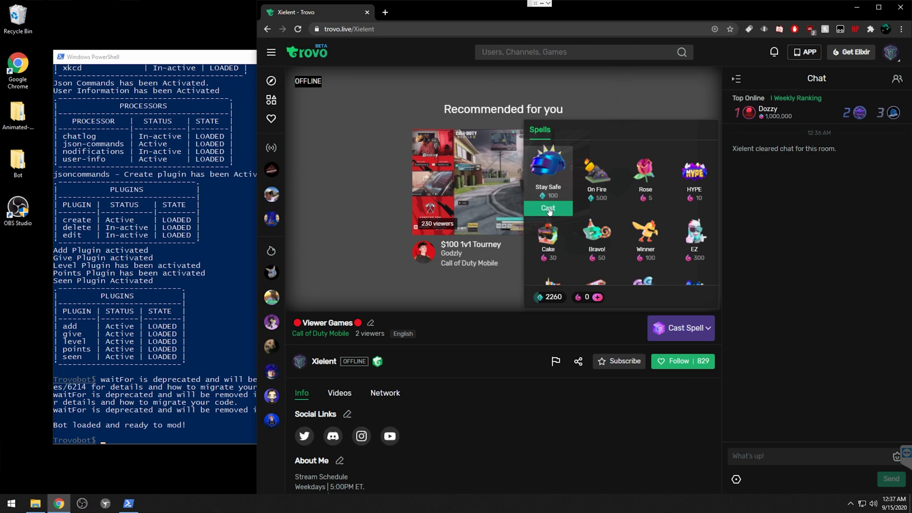
left_click(548, 208)
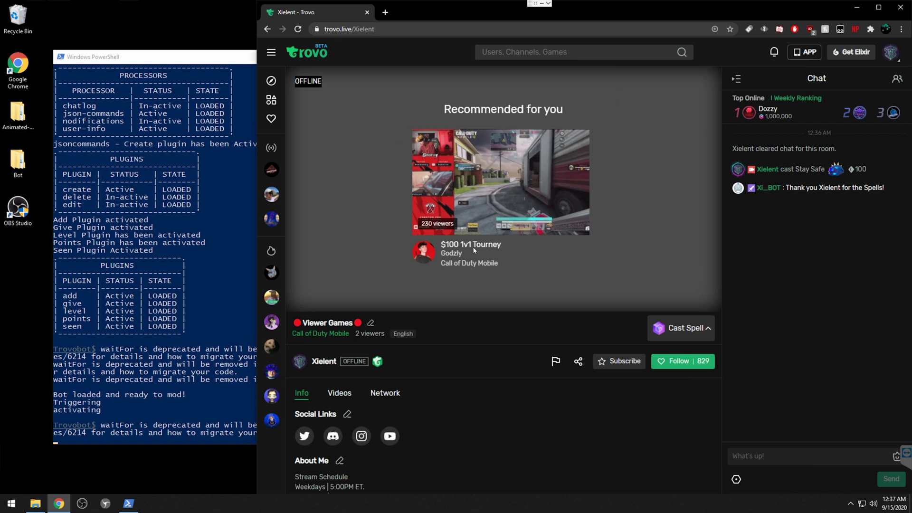
left_click(207, 301)
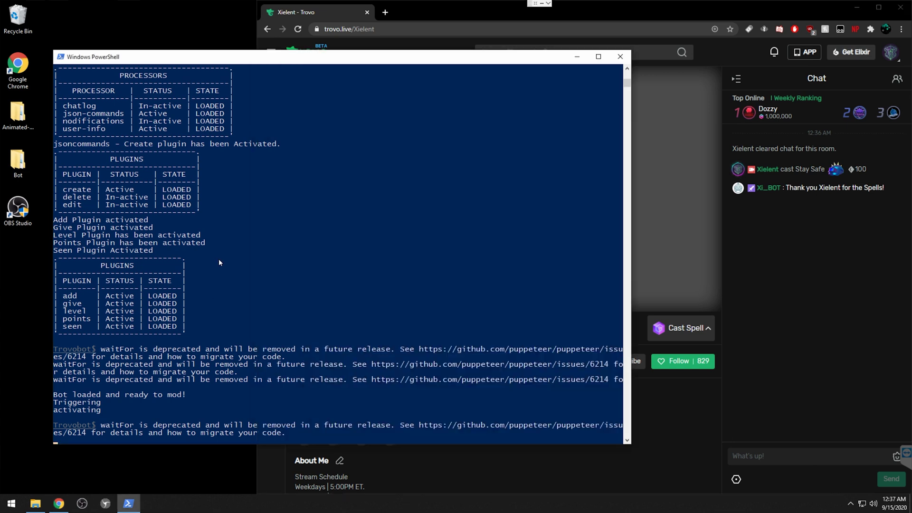
- Review the bot's startup log and spell trigger, then close the PowerShell console with Alt+F4
scroll(219, 262, "up", 6)
scroll(226, 267, "up", 13)
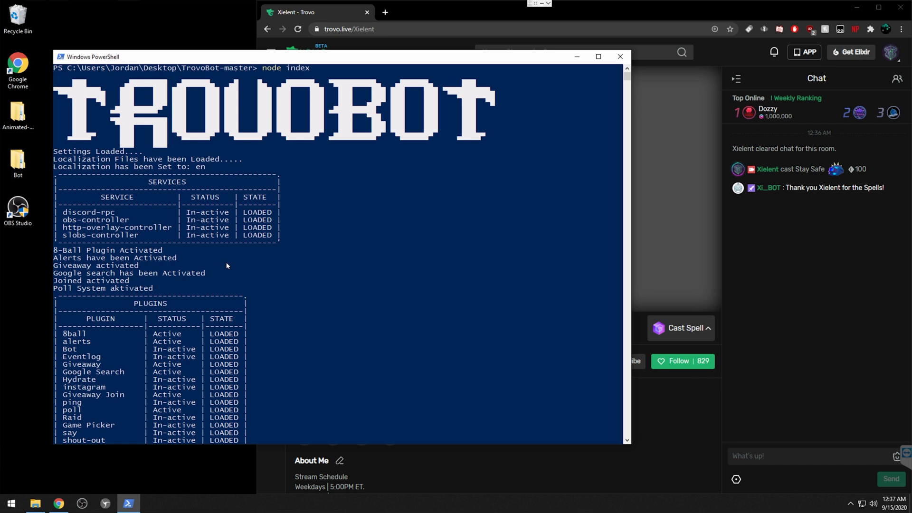
scroll(218, 262, "down", 6)
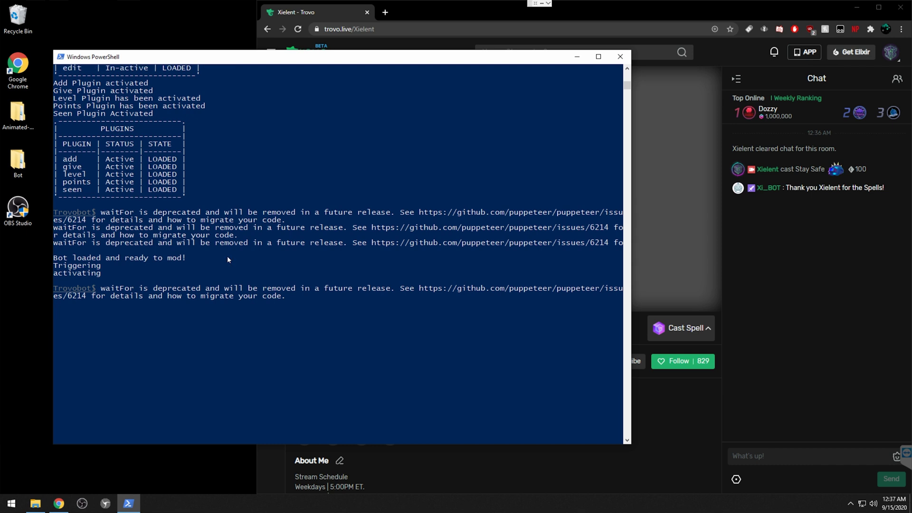
scroll(227, 259, "up", 7)
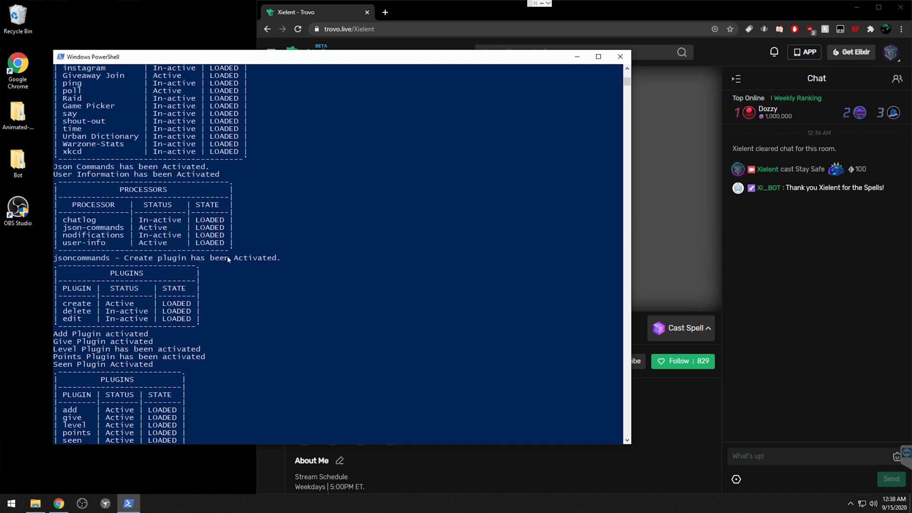
scroll(227, 259, "up", 7)
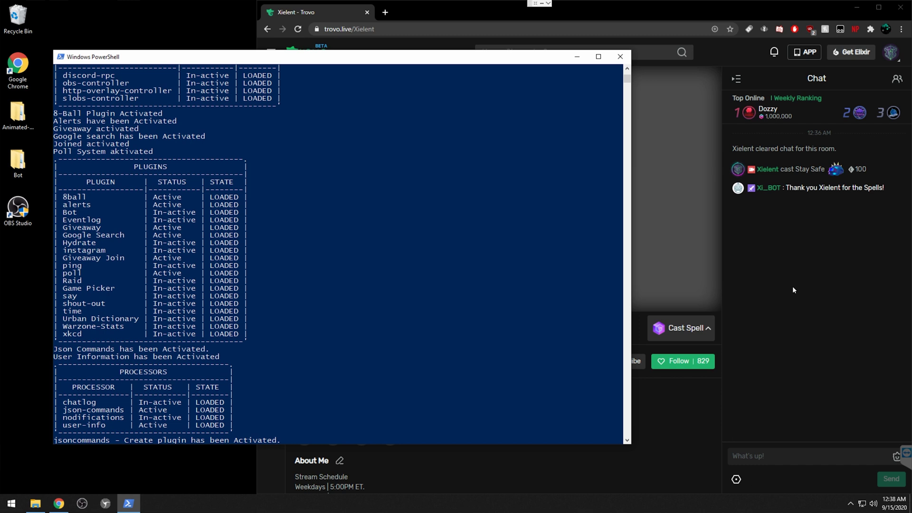
key("alt+F4")
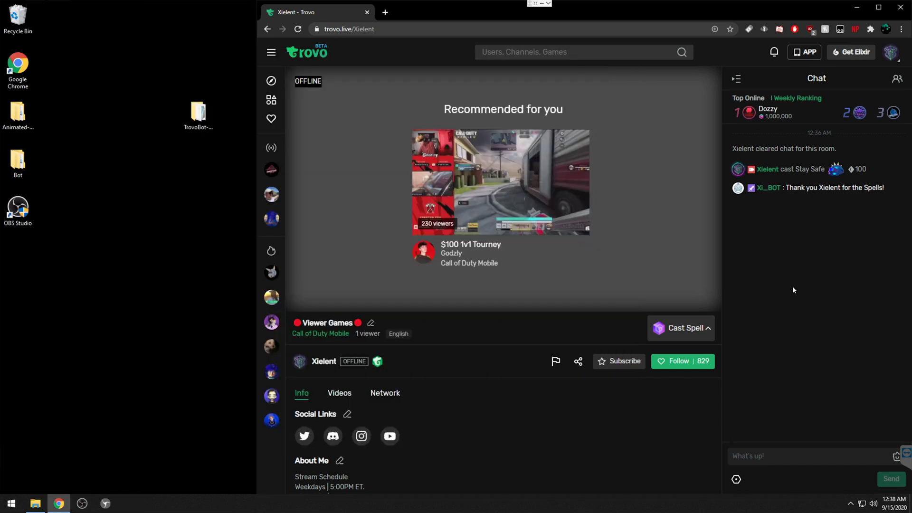